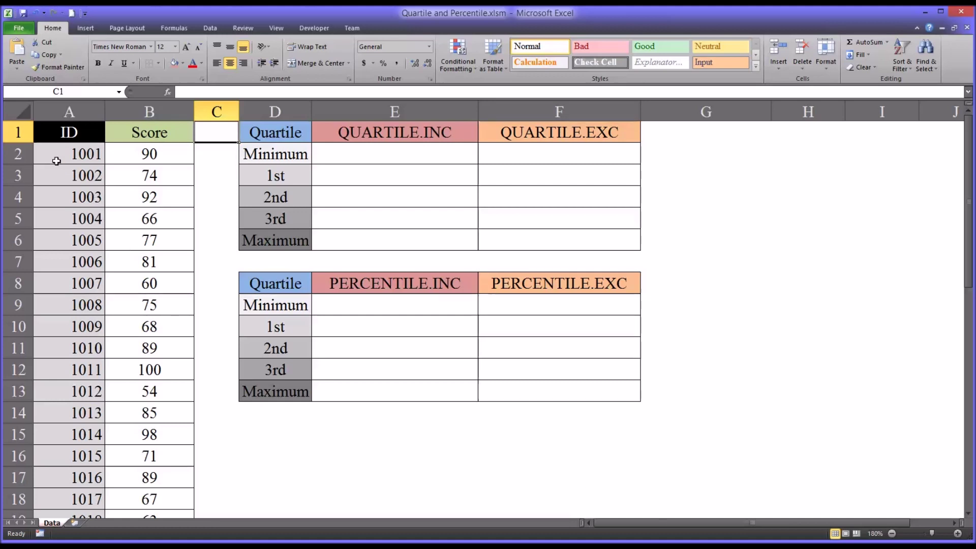
# Select the ID and Score columns to review the data, then return to B2
pyautogui.click(69, 112)
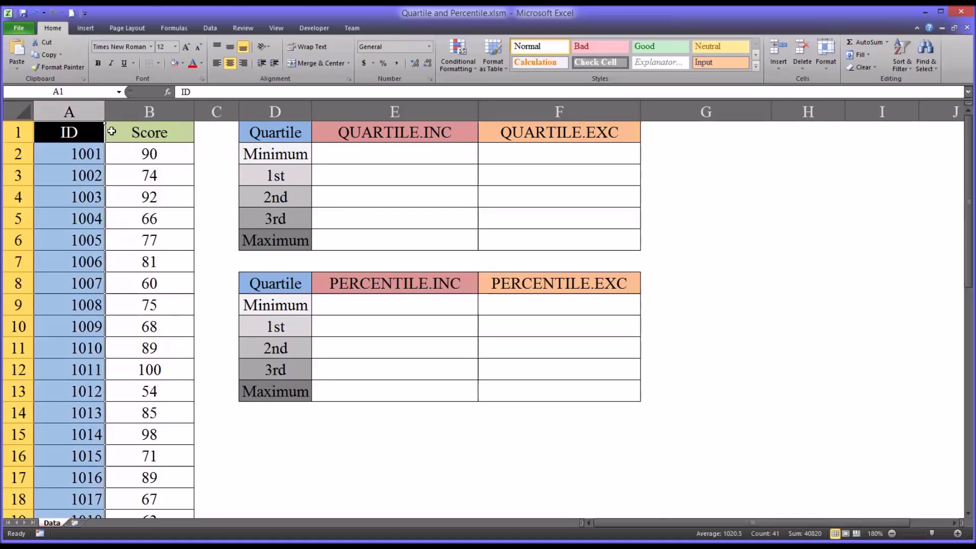
pyautogui.click(133, 113)
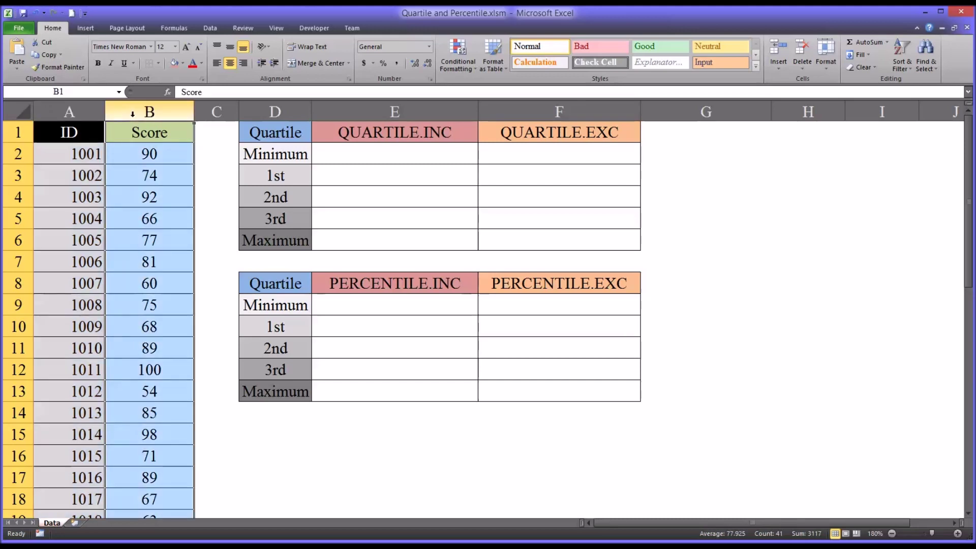
pyautogui.click(127, 158)
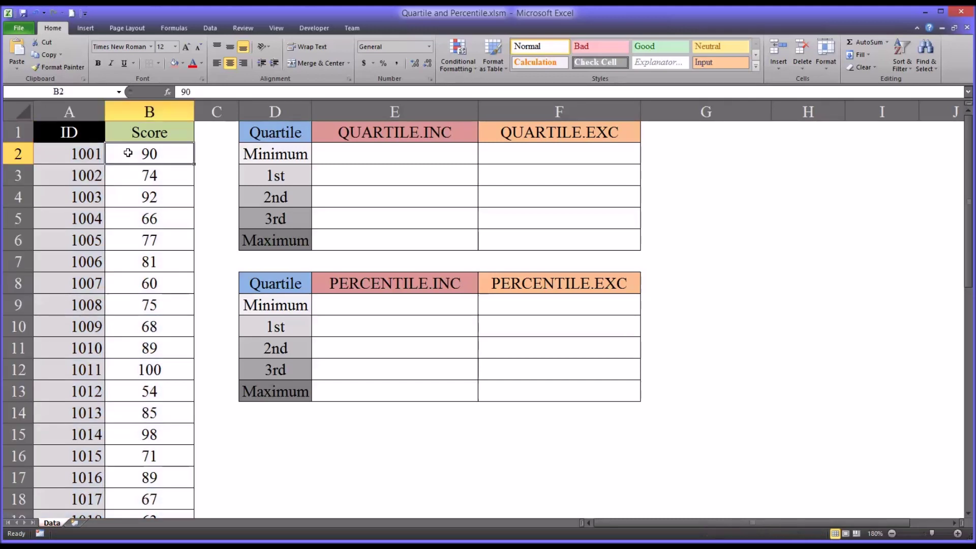
# Start a QUARTILE.INC formula in E2 using the scores B2:B41 as the array
pyautogui.click(371, 156)
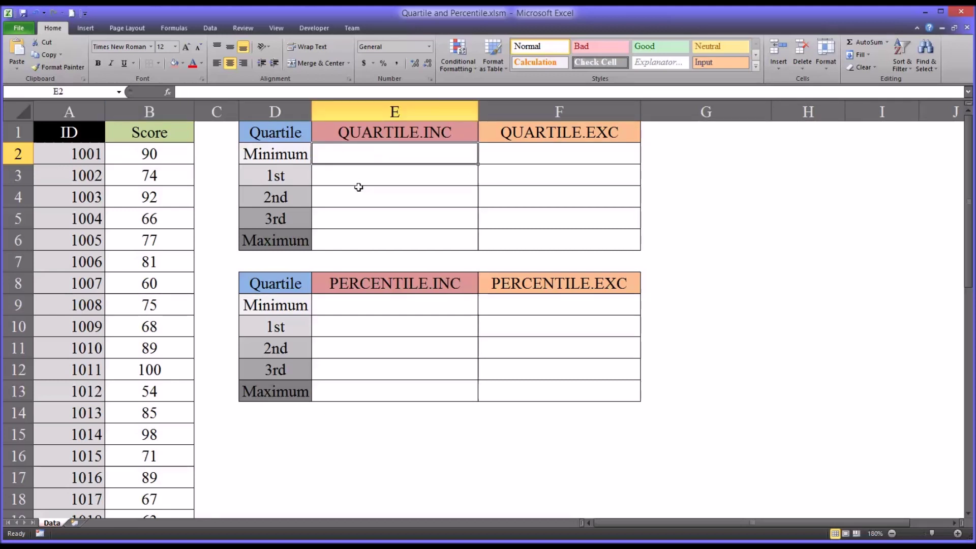
pyautogui.write('=q')
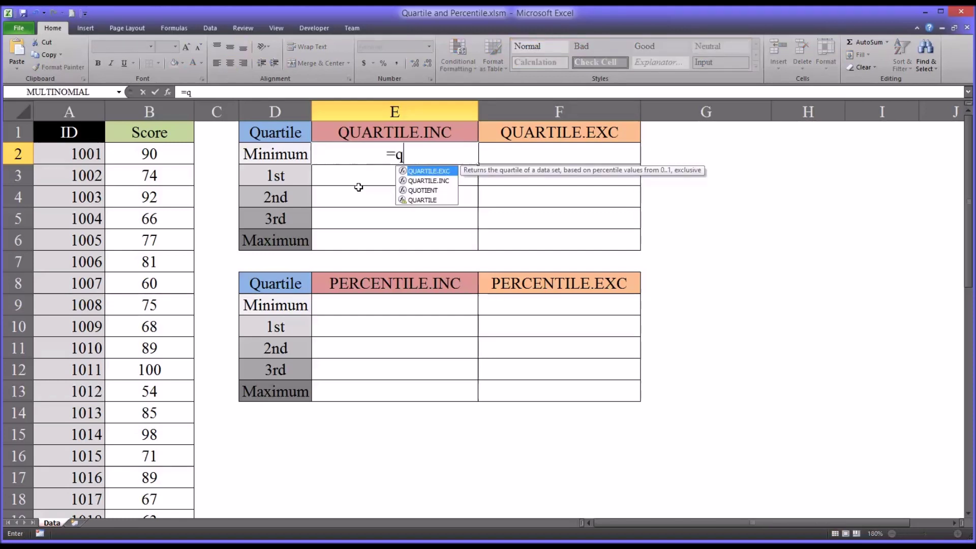
pyautogui.write('u')
pyautogui.press('Down')
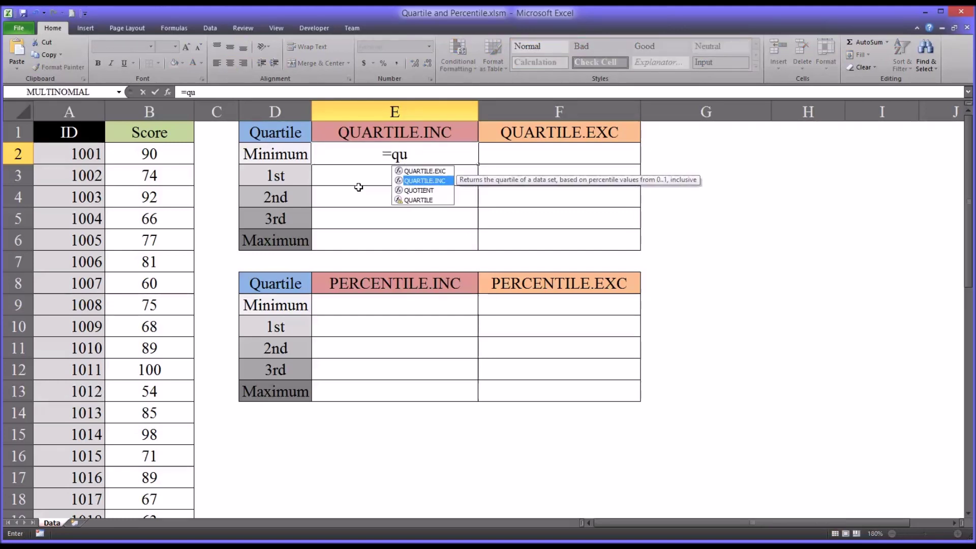
pyautogui.press('Tab')
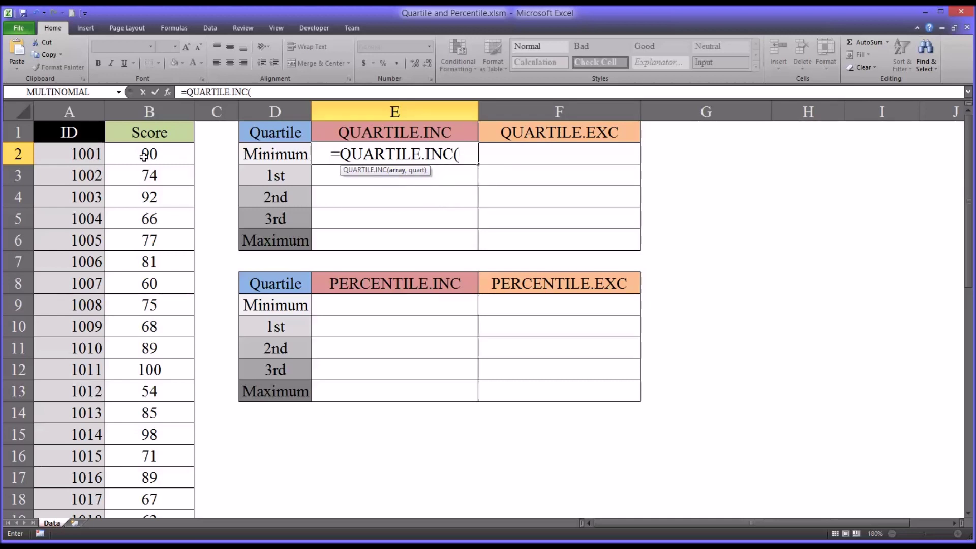
pyautogui.moveTo(145, 155); pyautogui.dragTo(159, 476)
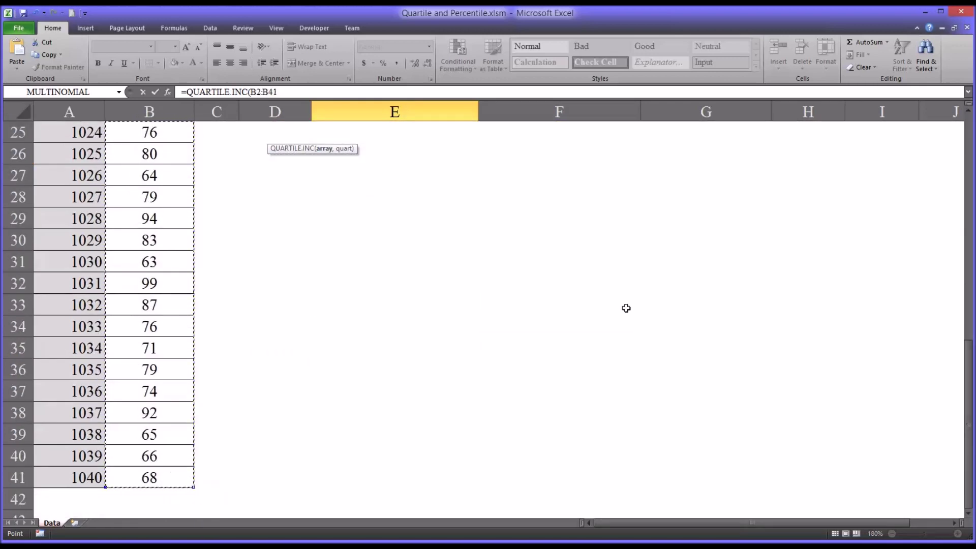
pyautogui.moveTo(968, 356); pyautogui.dragTo(968, 127)
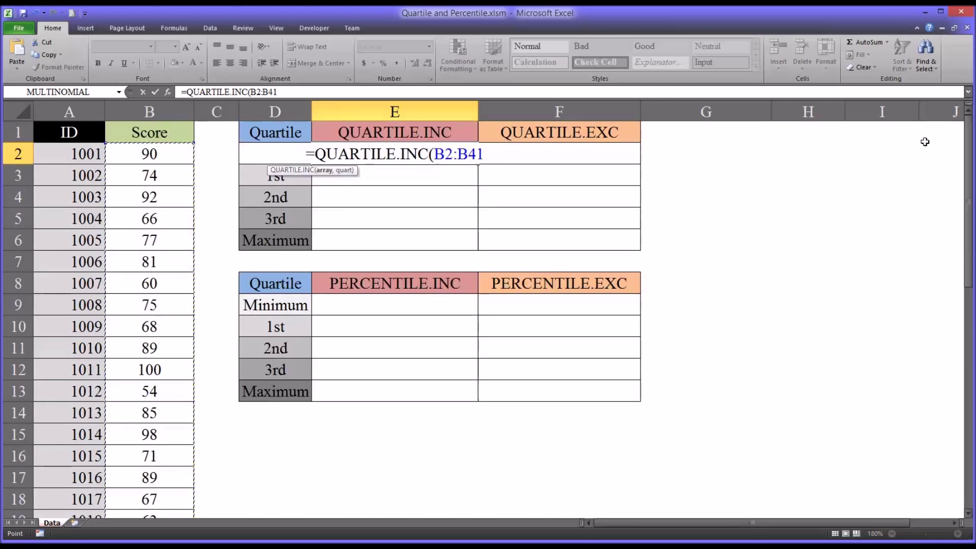
# Lock the range as $B$2:$B$41 and finish with quart 0, so E2 shows 54
pyautogui.click(445, 154)
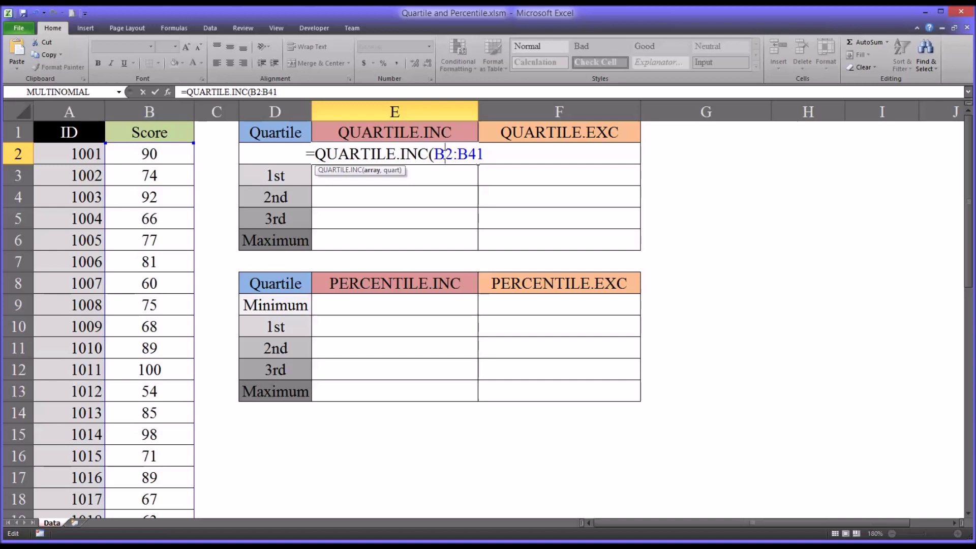
pyautogui.press('F4')
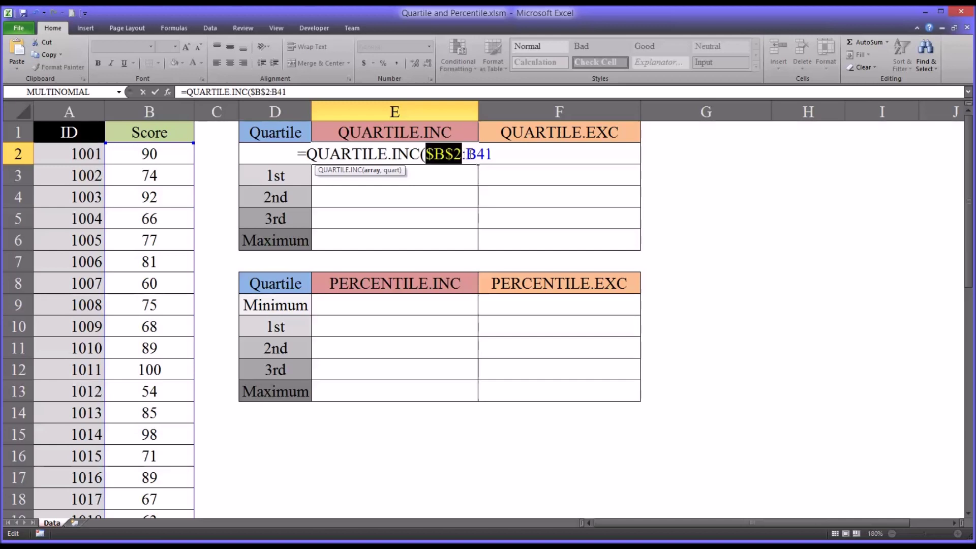
pyautogui.click(478, 154)
pyautogui.press('F4')
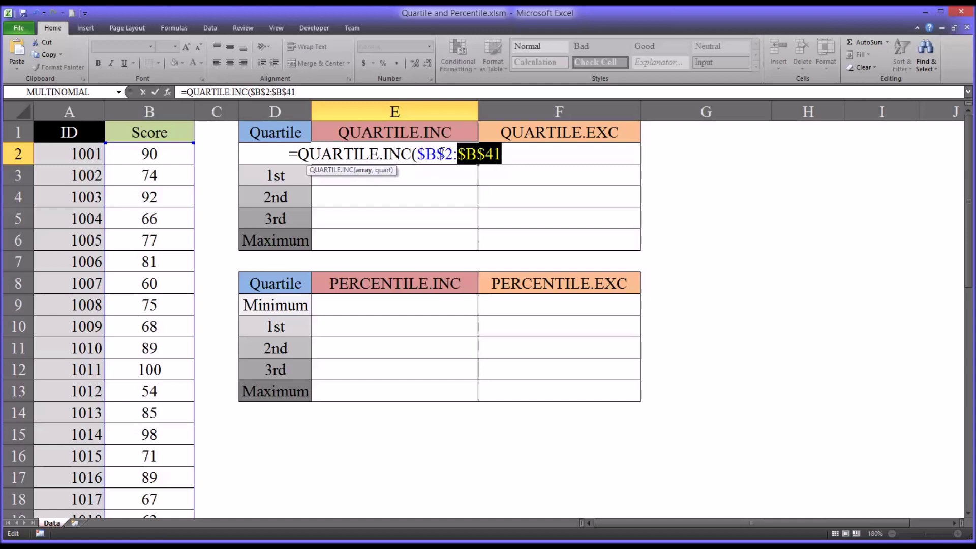
pyautogui.click(500, 154)
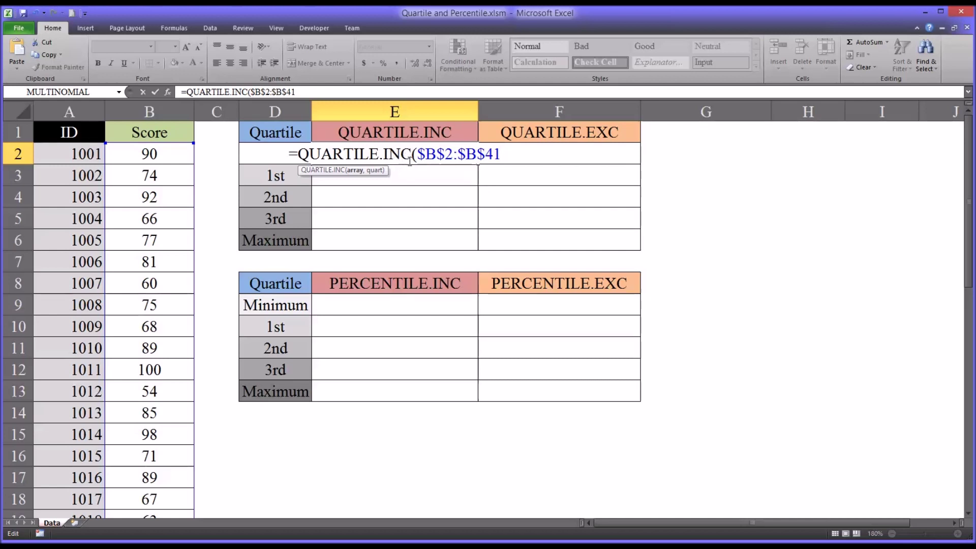
pyautogui.write(',')
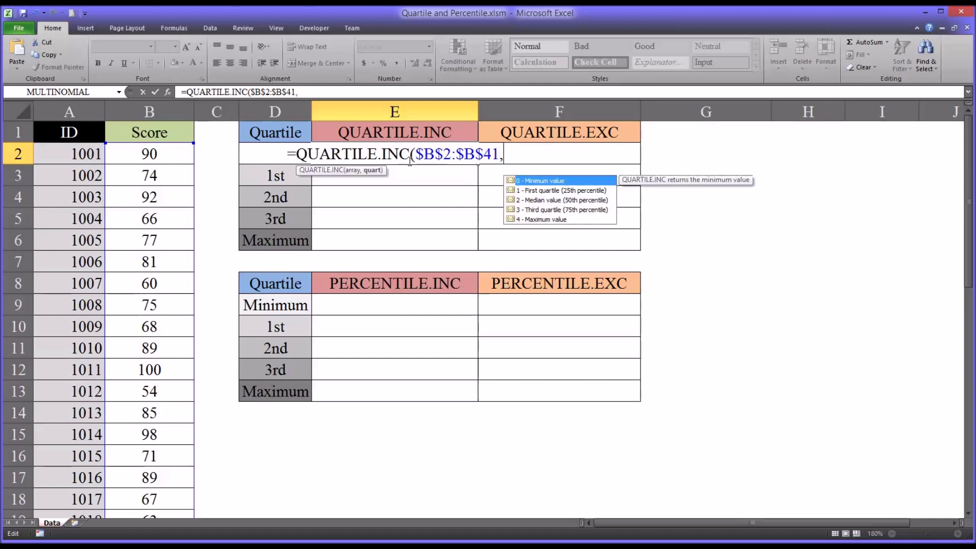
pyautogui.doubleClick(537, 181)
pyautogui.press('Return')
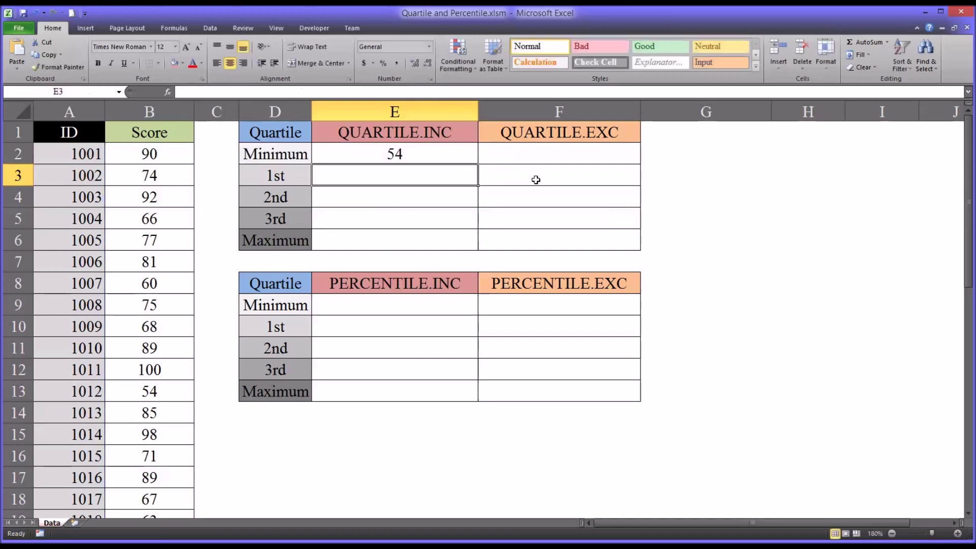
pyautogui.click(402, 156)
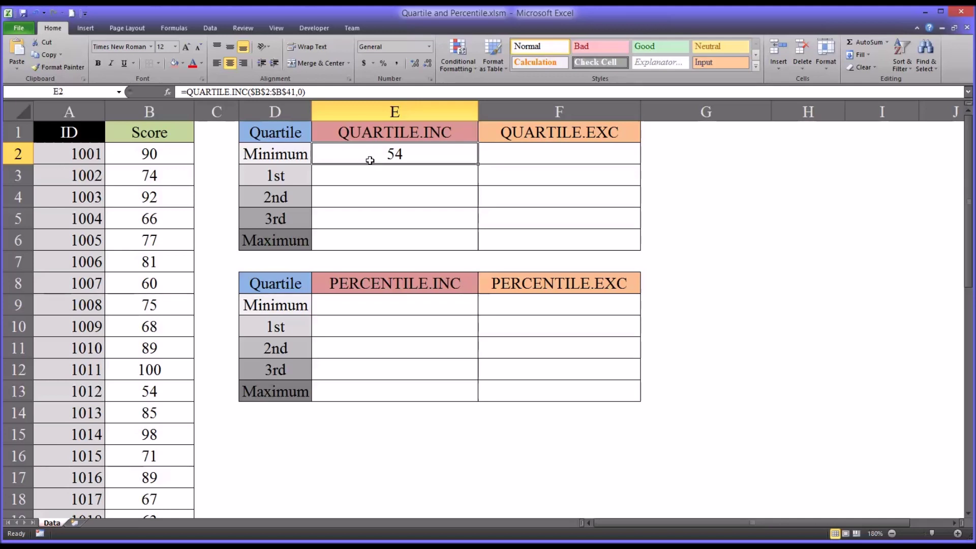
pyautogui.click(719, 154)
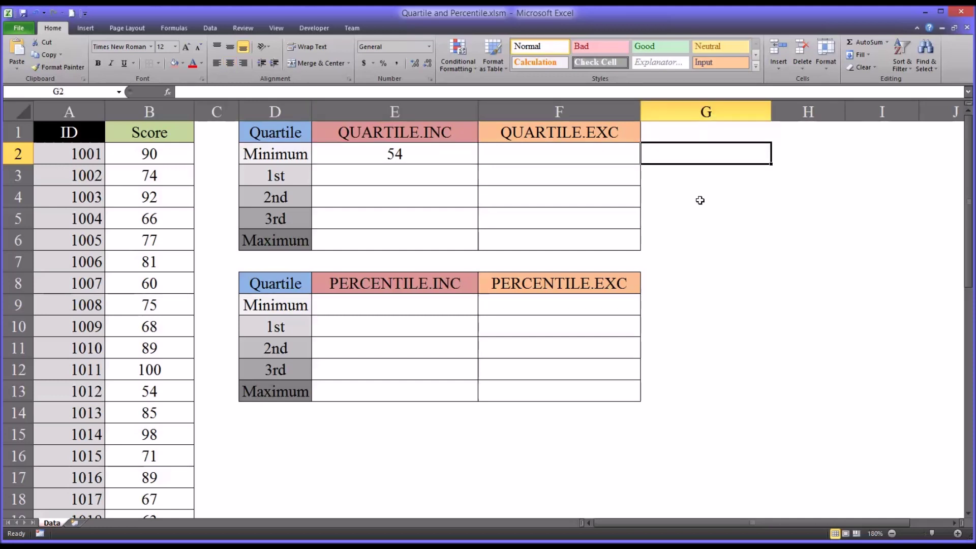
pyautogui.write('=min(')
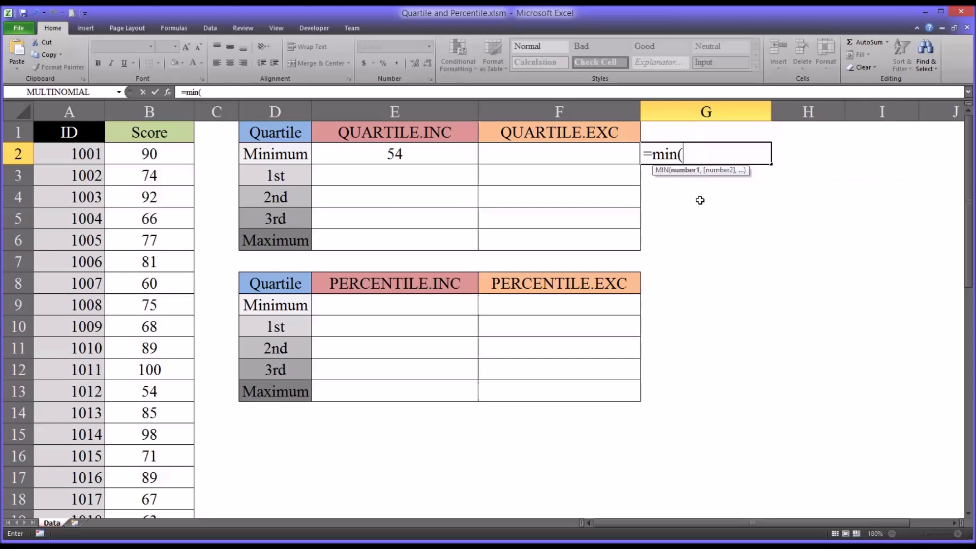
pyautogui.click(135, 158)
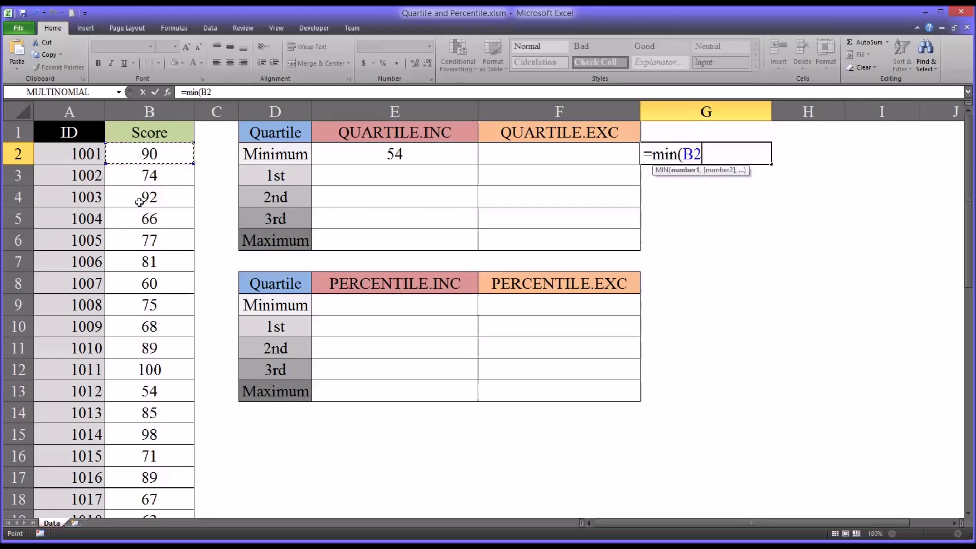
pyautogui.moveTo(139, 202); pyautogui.dragTo(168, 476)
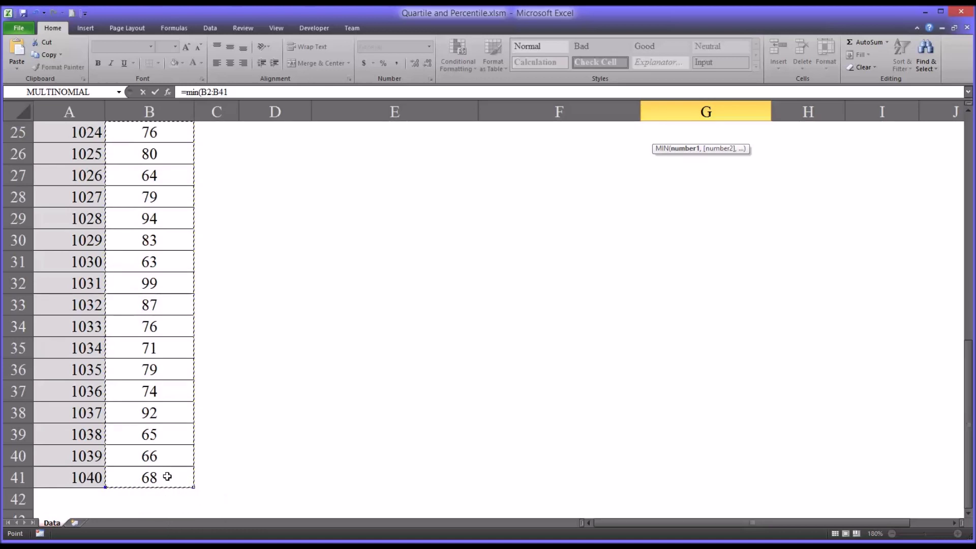
pyautogui.press('Return')
pyautogui.moveTo(969, 288); pyautogui.dragTo(969, 255)
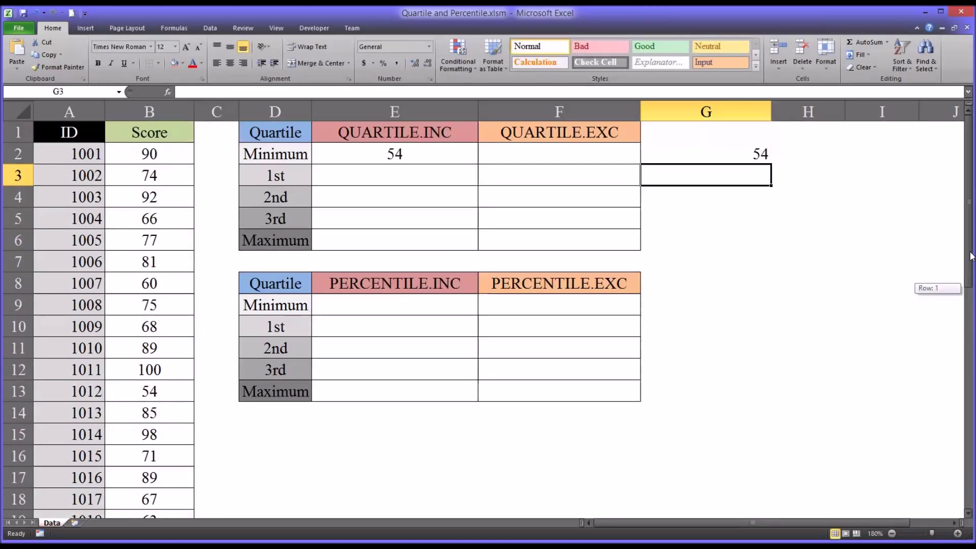
pyautogui.click(727, 153)
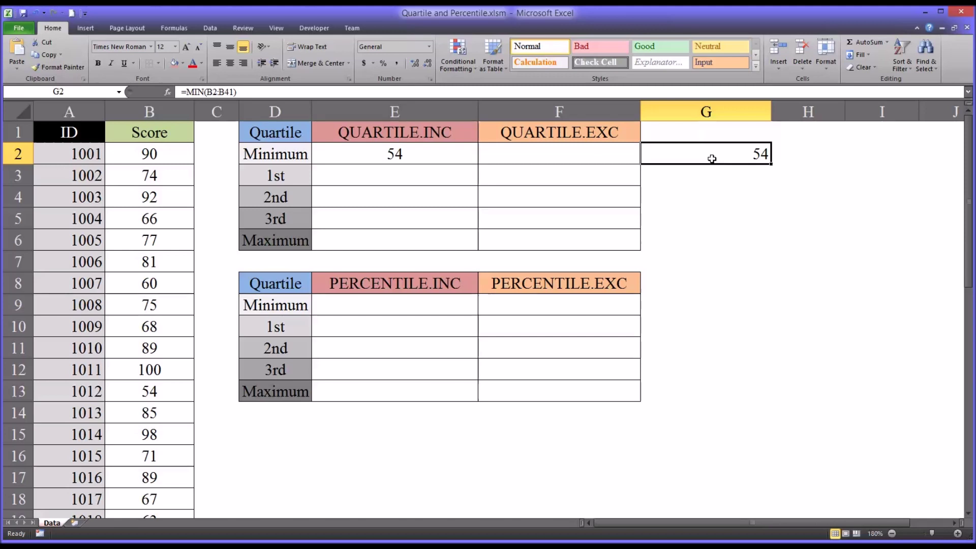
pyautogui.press('Delete')
pyautogui.click(436, 154)
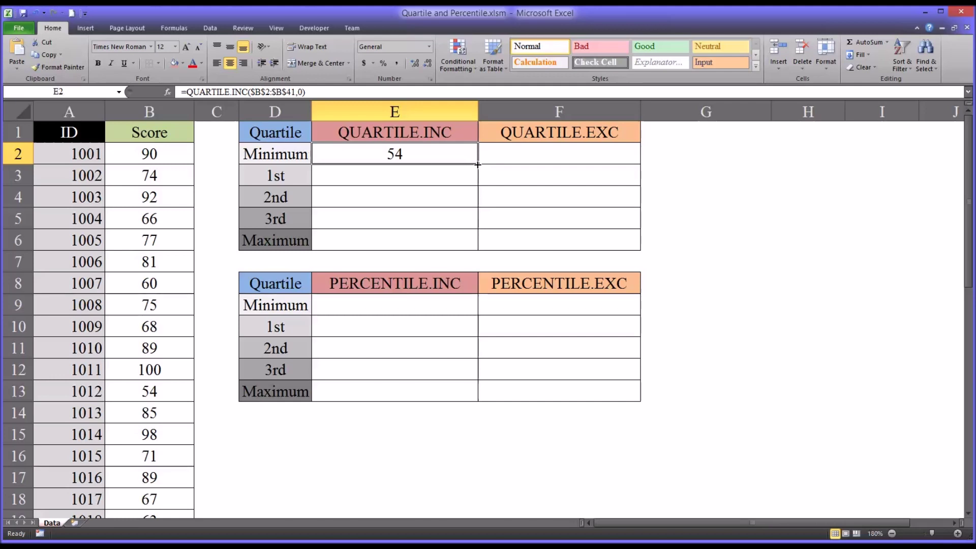
# Copy E2's formula down to E6, then set E3's quart argument to 1 for 67.75
pyautogui.moveTo(478, 164); pyautogui.dragTo(464, 244)
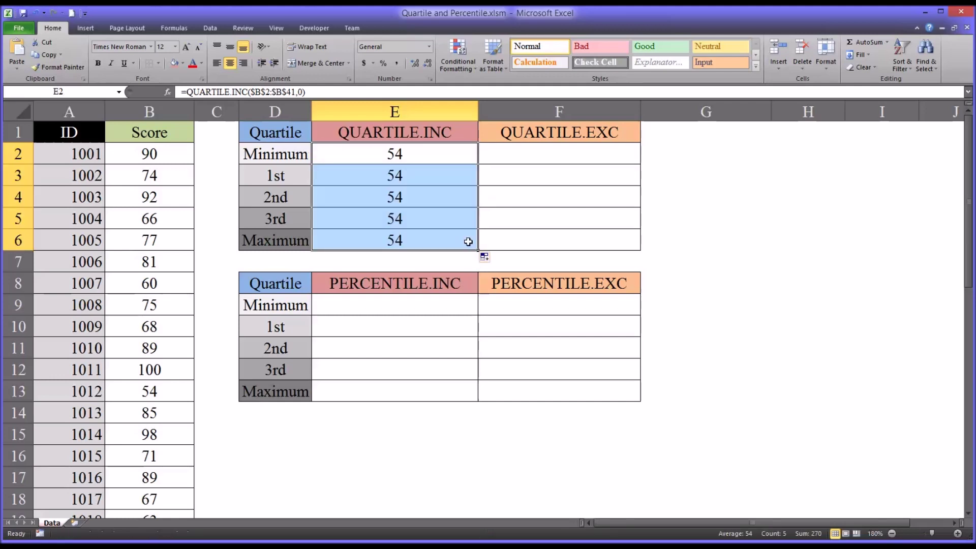
pyautogui.click(372, 178)
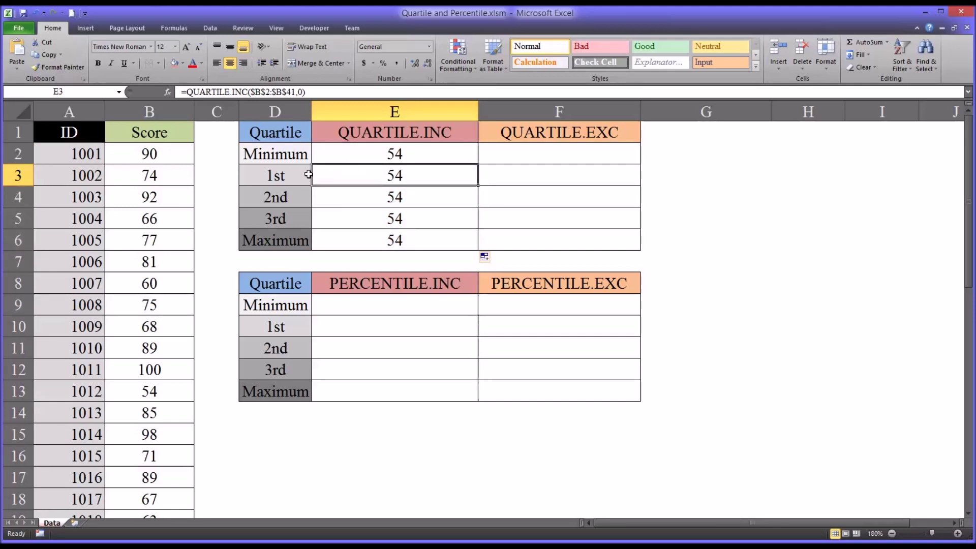
pyautogui.click(300, 91)
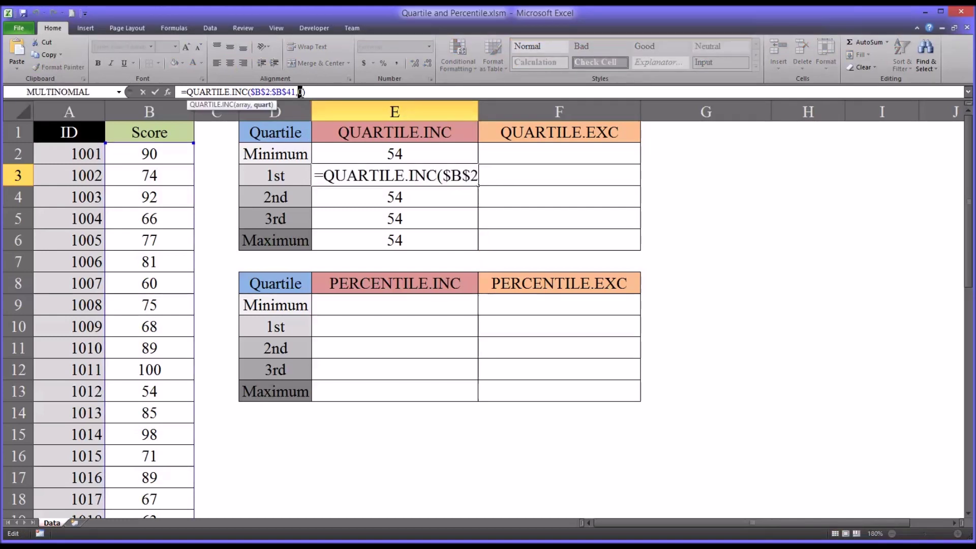
pyautogui.write('1')
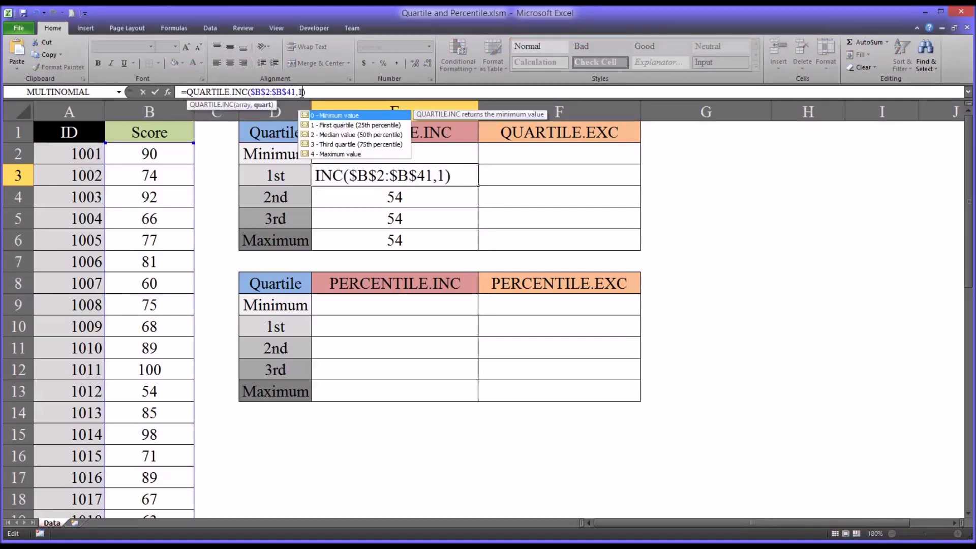
pyautogui.doubleClick(341, 127)
pyautogui.press('Return')
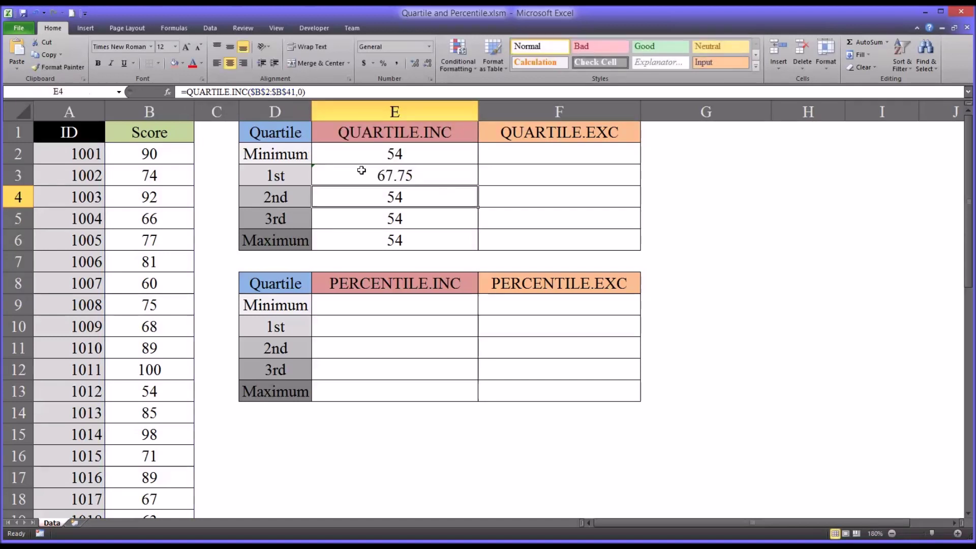
pyautogui.click(367, 177)
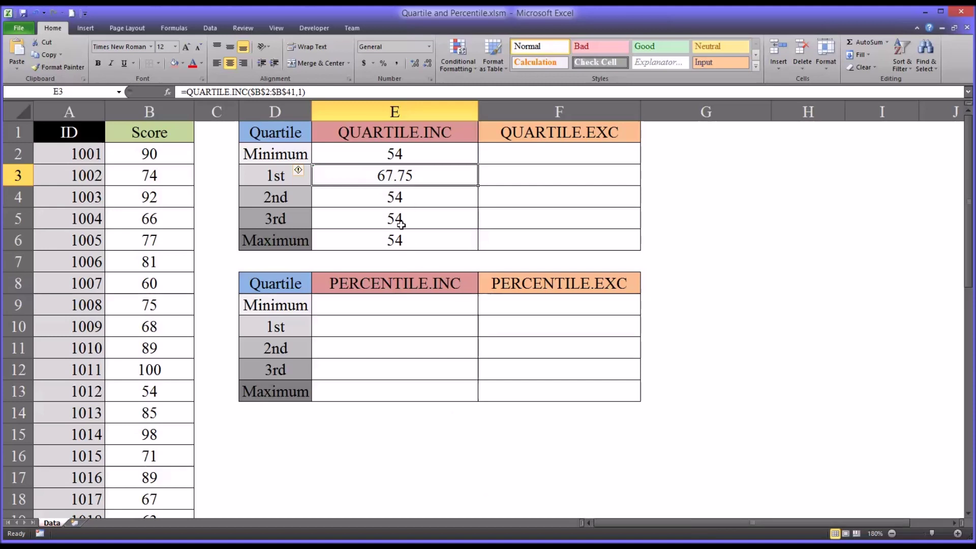
# Change E4's quart argument to 2 so the 2nd quartile shows 76.5
pyautogui.click(395, 199)
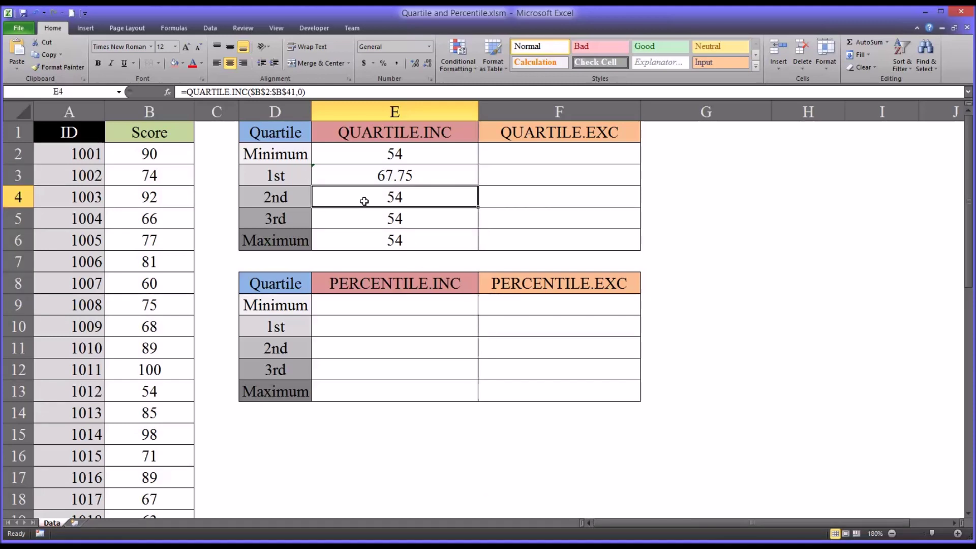
pyautogui.click(300, 91)
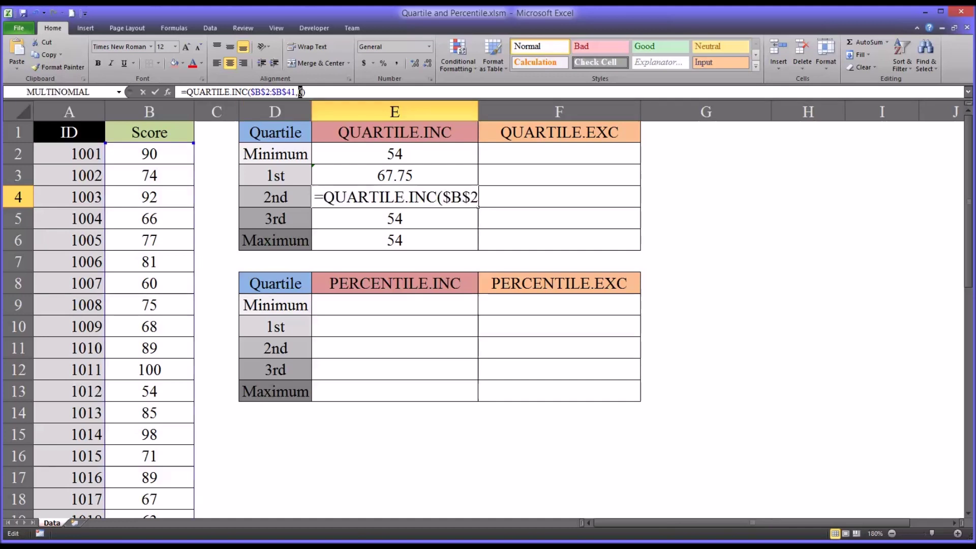
pyautogui.press('BackSpace')
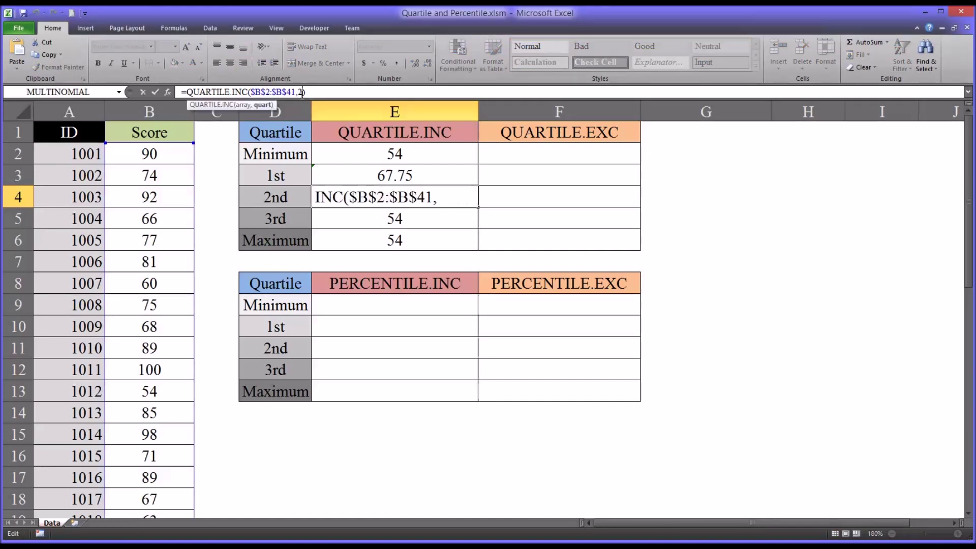
pyautogui.write('2')
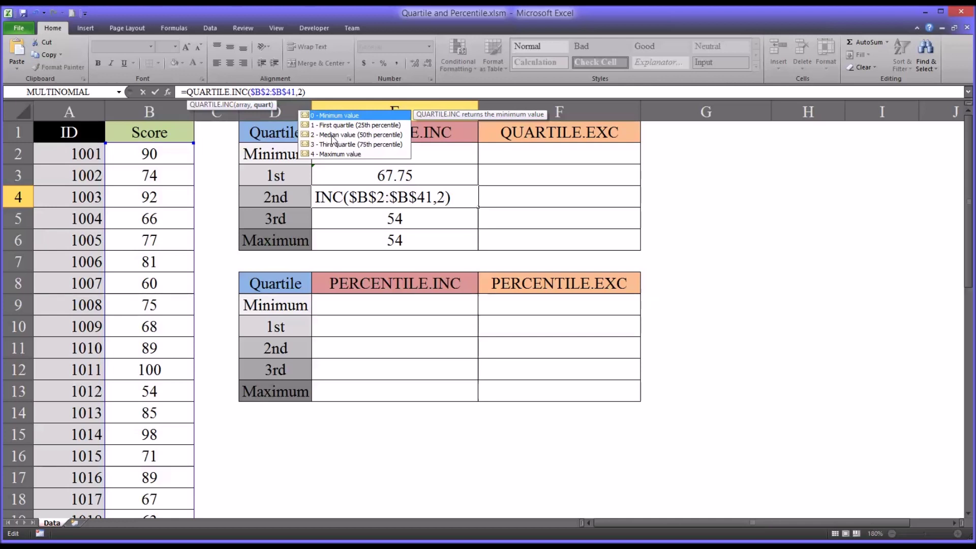
pyautogui.doubleClick(331, 135)
pyautogui.press('Return')
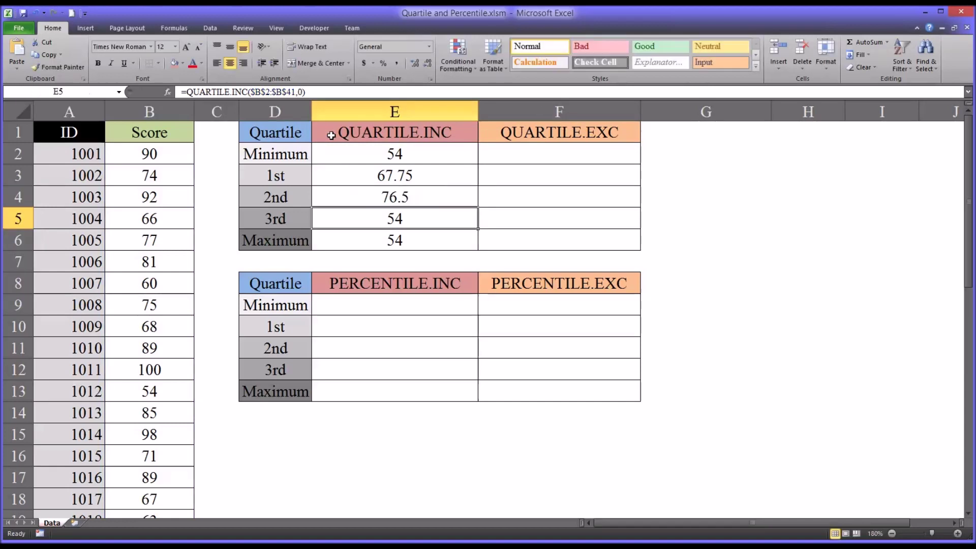
pyautogui.click(367, 199)
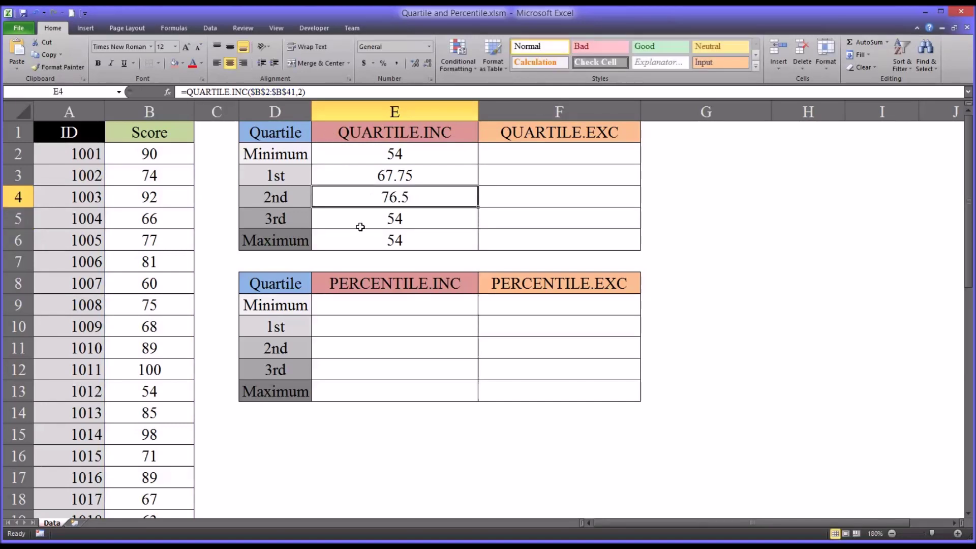
# Change E5's quart argument to 3 so the 3rd quartile shows 87.5
pyautogui.click(365, 219)
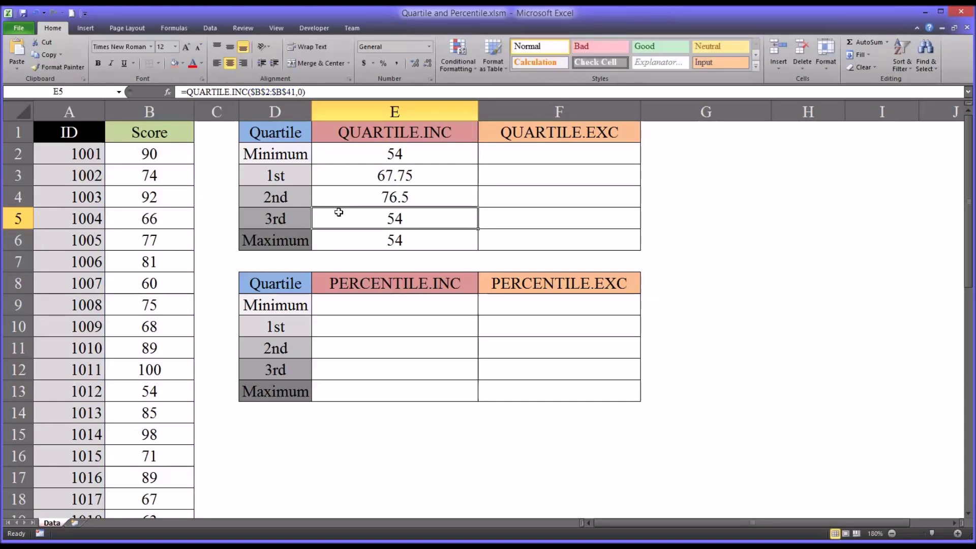
pyautogui.click(300, 92)
pyautogui.doubleClick(299, 92)
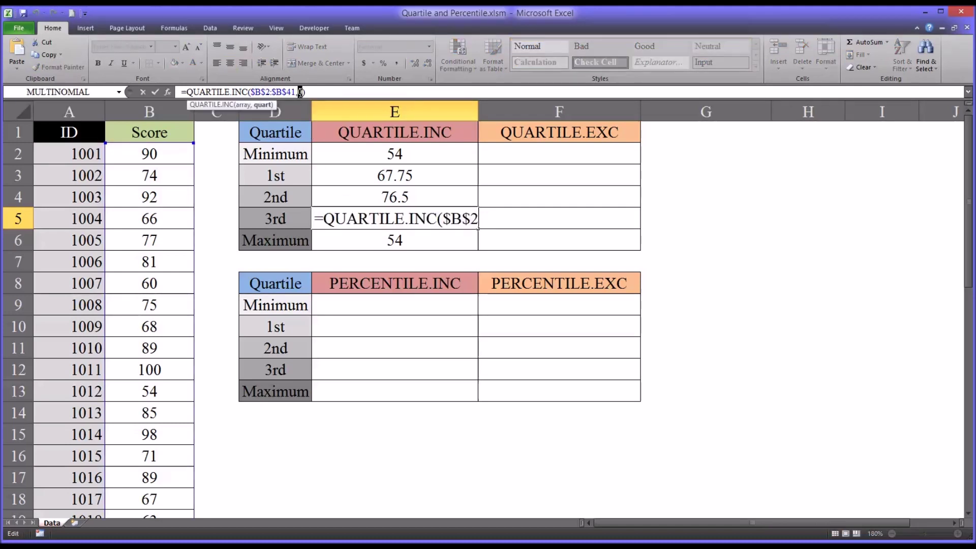
pyautogui.write('3')
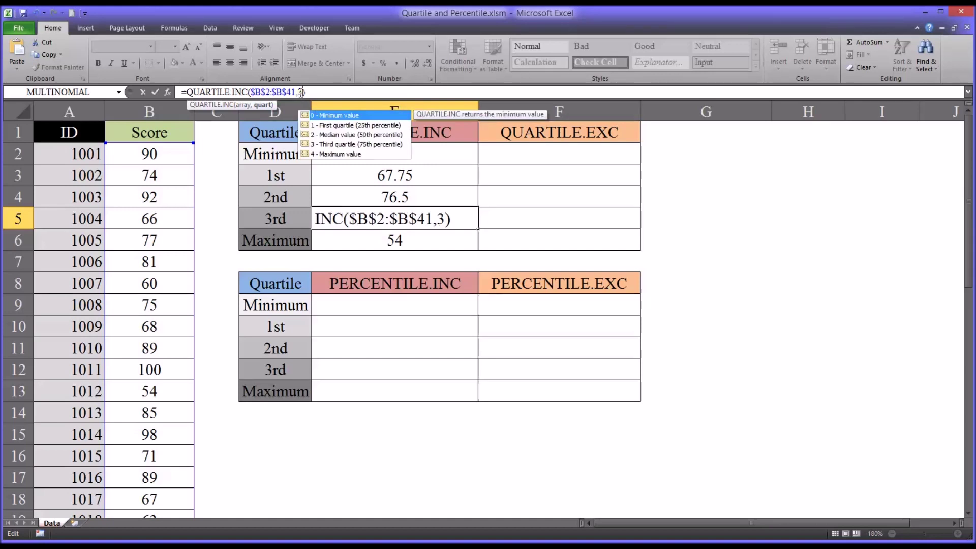
pyautogui.doubleClick(328, 145)
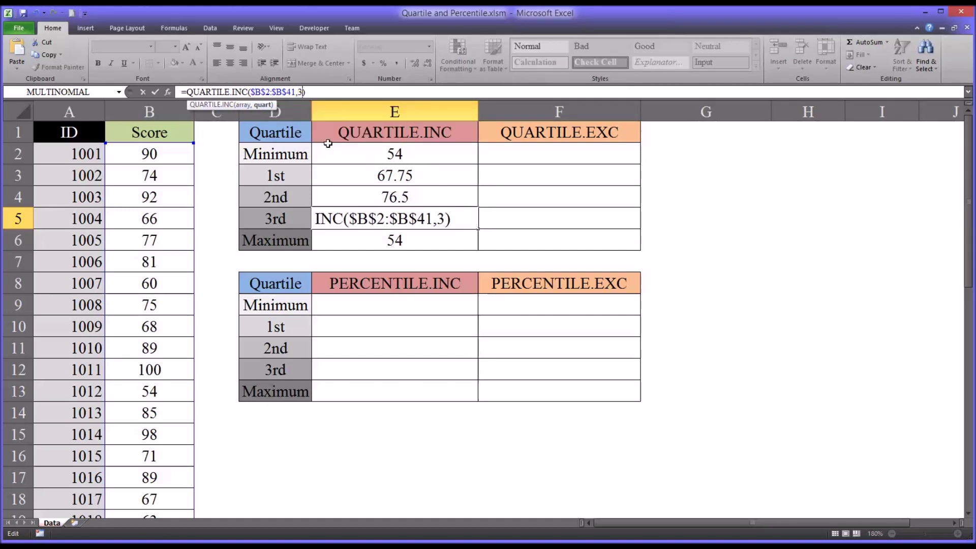
pyautogui.press('Return')
pyautogui.click(377, 221)
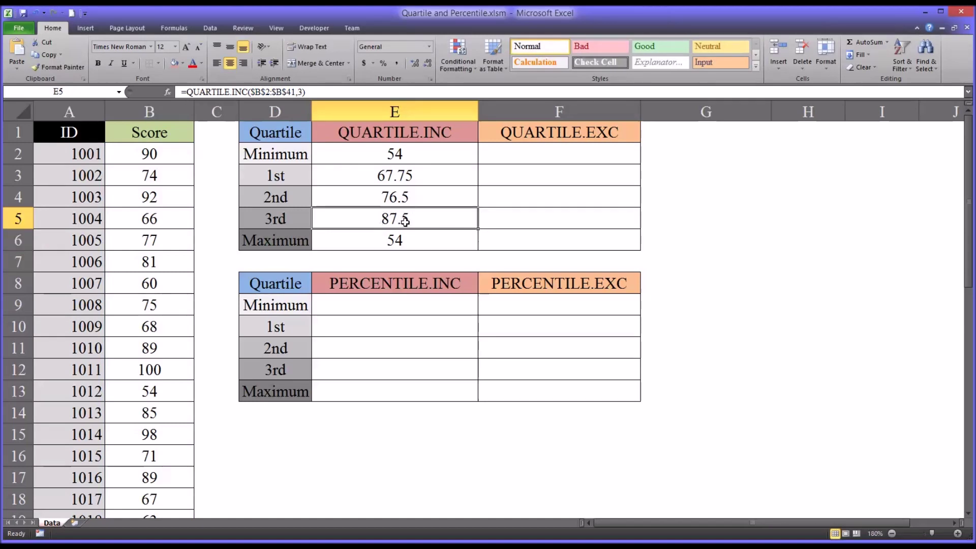
# Change E6's quart argument to 4 so Maximum shows 100
pyautogui.click(370, 241)
pyautogui.doubleClick(300, 92)
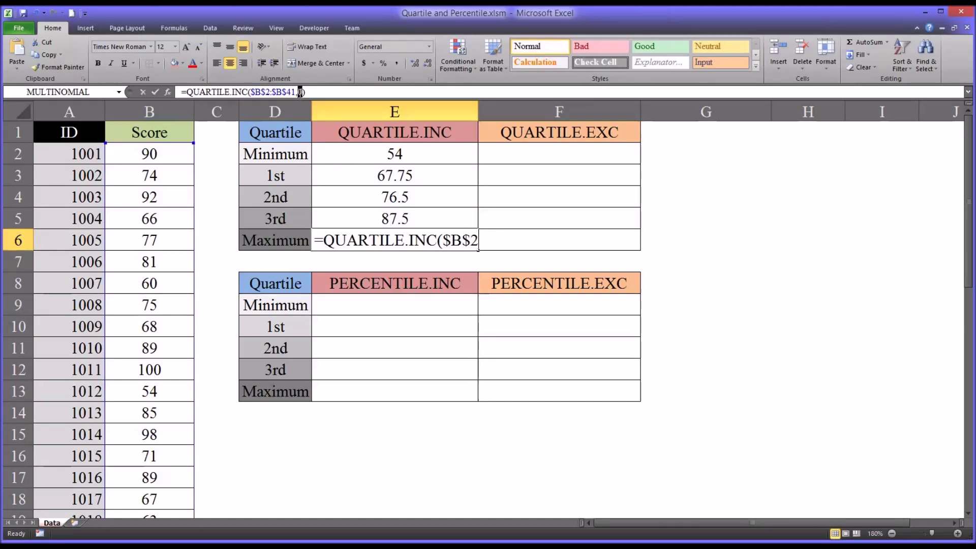
pyautogui.write('4')
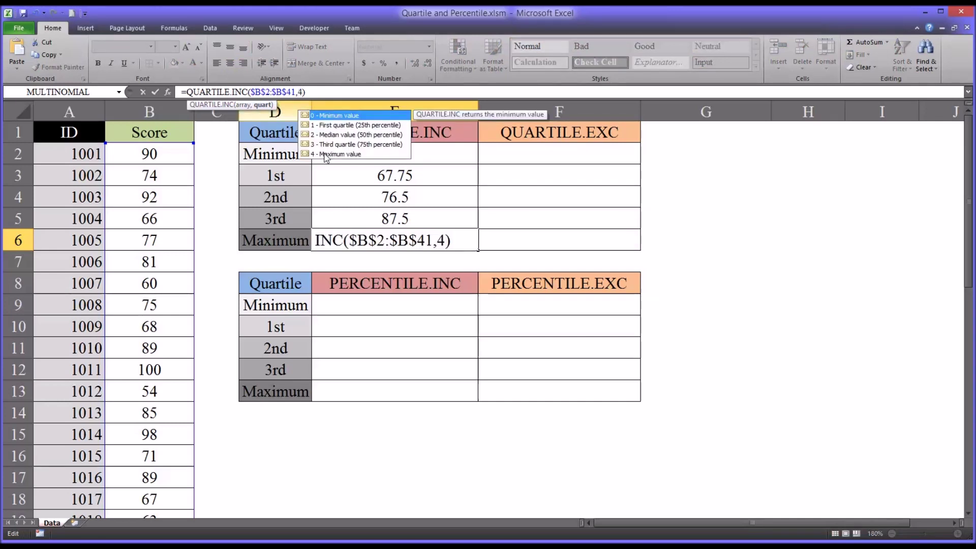
pyautogui.press('Return')
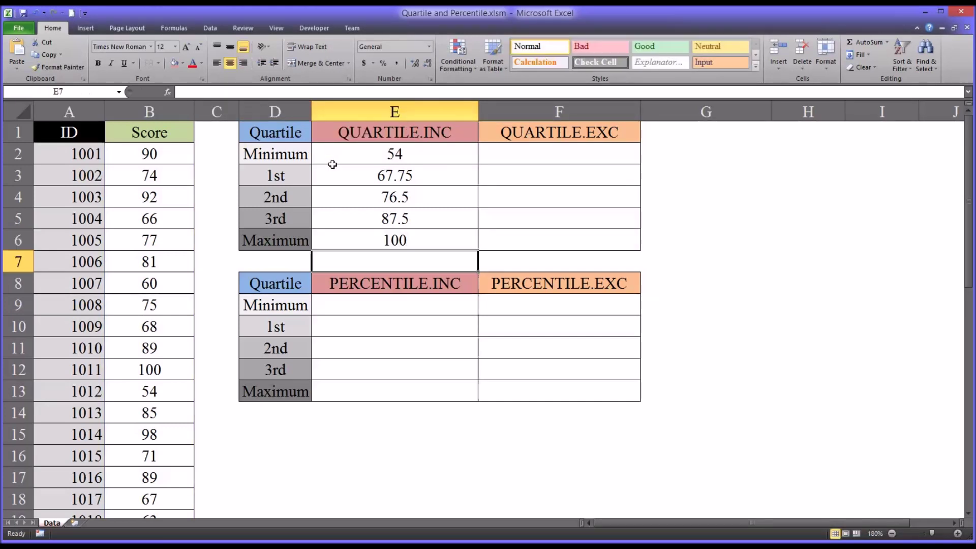
pyautogui.click(351, 241)
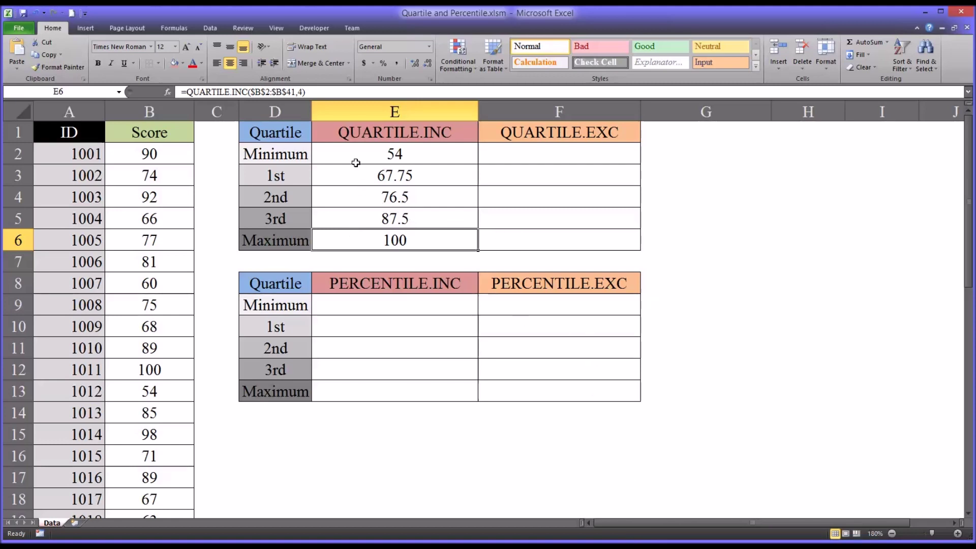
pyautogui.moveTo(356, 163); pyautogui.dragTo(348, 171)
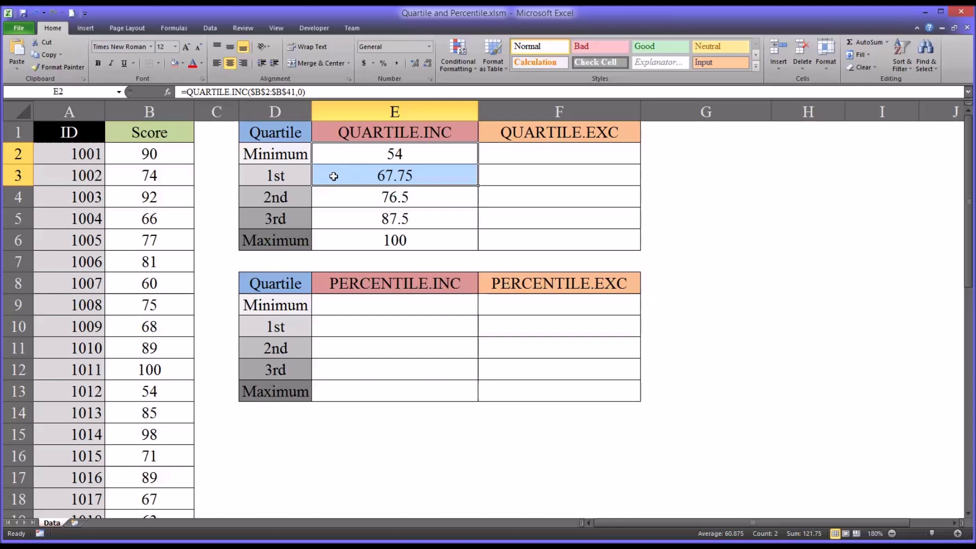
pyautogui.moveTo(334, 176); pyautogui.dragTo(335, 194)
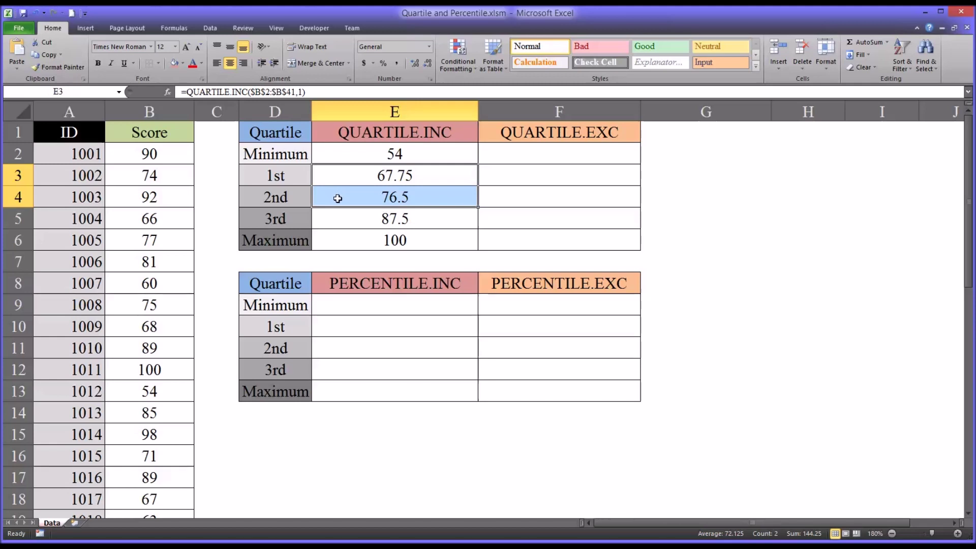
pyautogui.click(337, 206)
pyautogui.moveTo(337, 207); pyautogui.dragTo(338, 231)
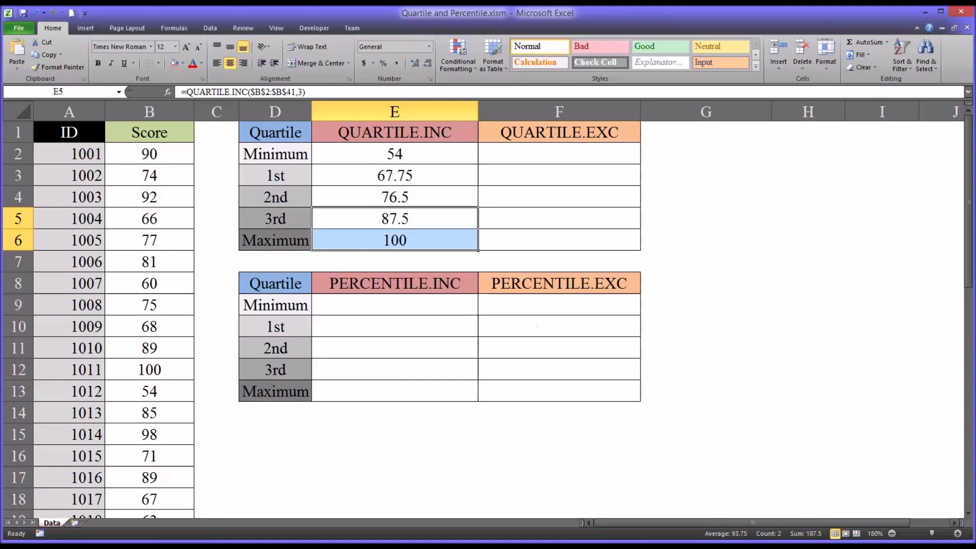
pyautogui.click(425, 161)
pyautogui.click(412, 240)
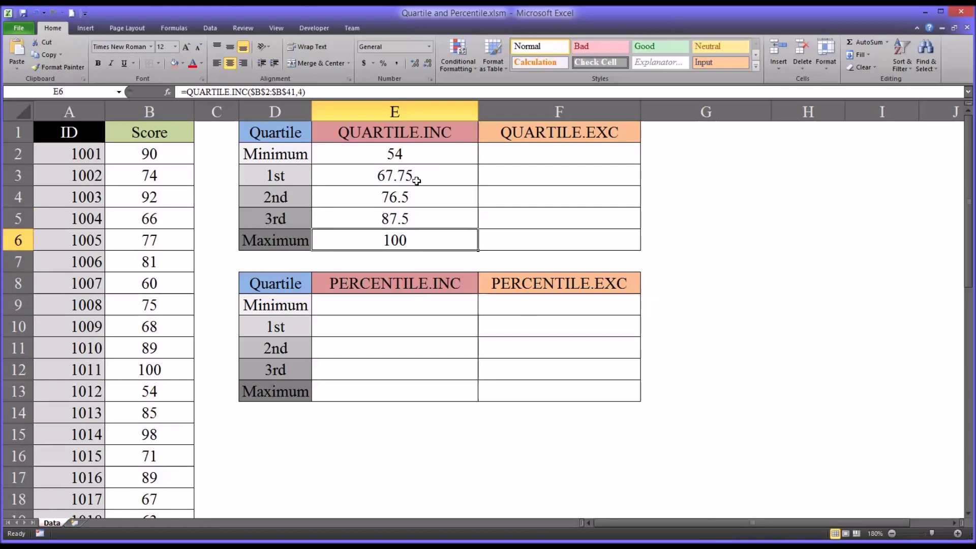
pyautogui.moveTo(413, 181); pyautogui.dragTo(423, 210)
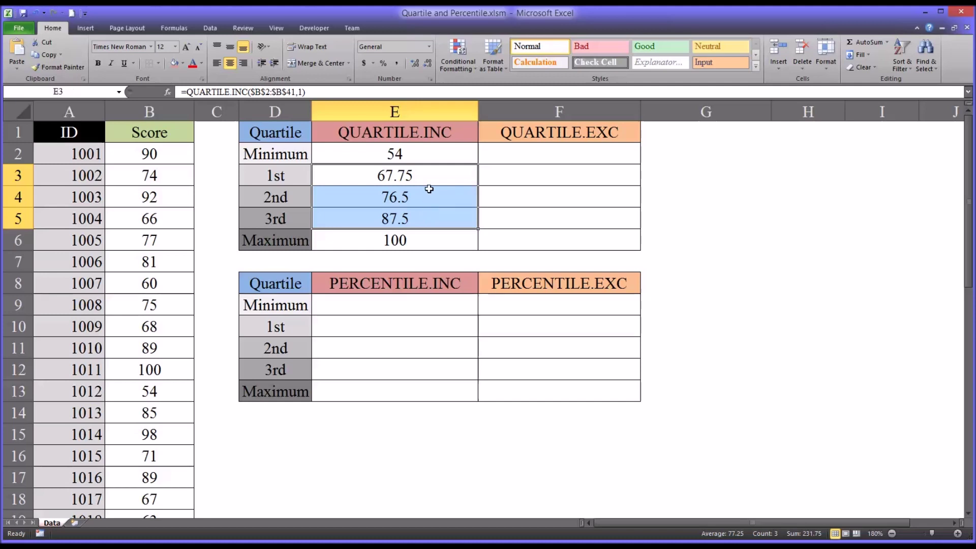
pyautogui.click(522, 136)
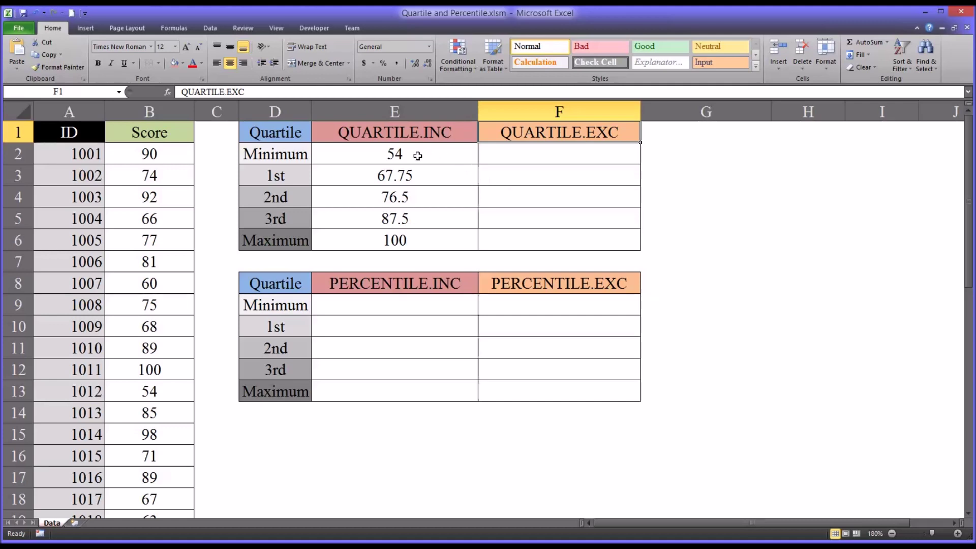
pyautogui.moveTo(386, 133); pyautogui.dragTo(396, 242)
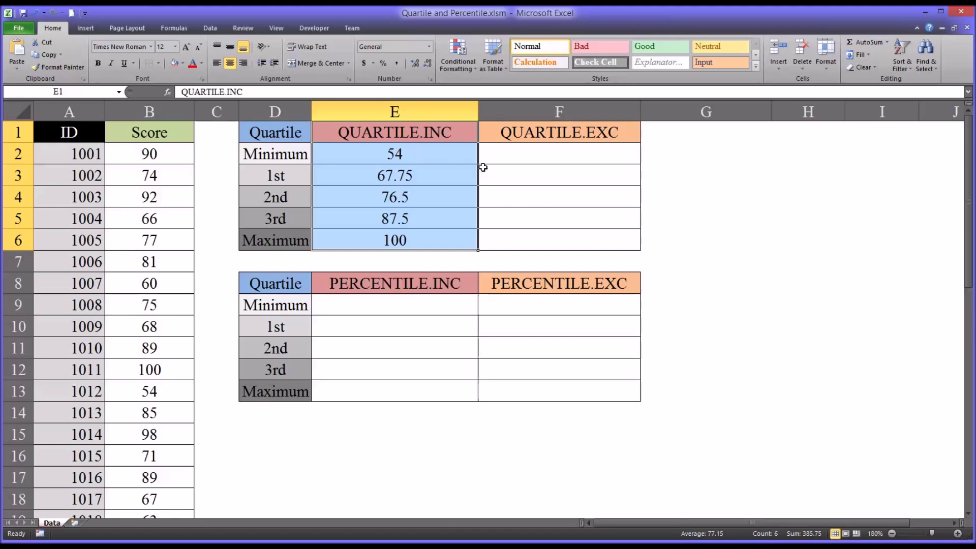
pyautogui.click(519, 136)
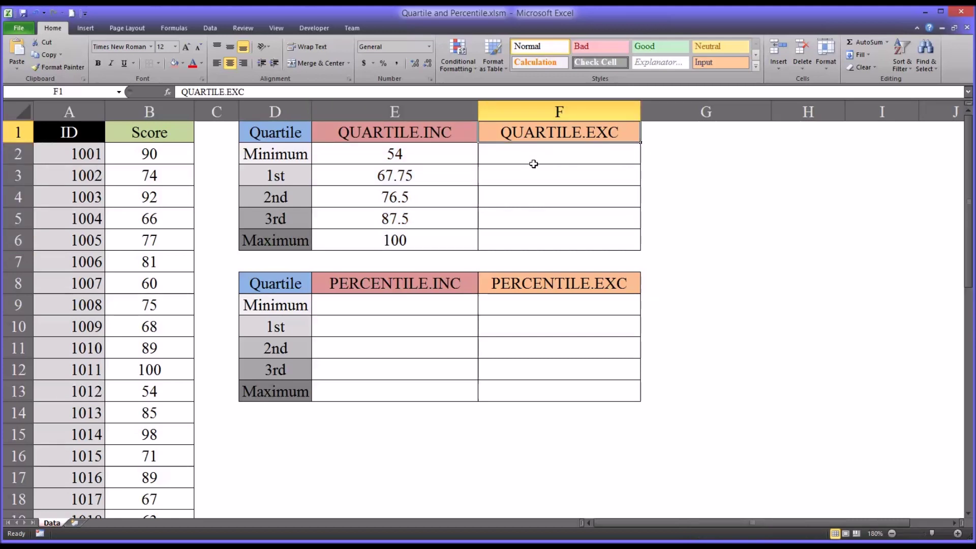
# Copy E3's formula into F3 and switch it to QUARTILE.EXC, giving 67.25 versus 67.75
pyautogui.click(456, 181)
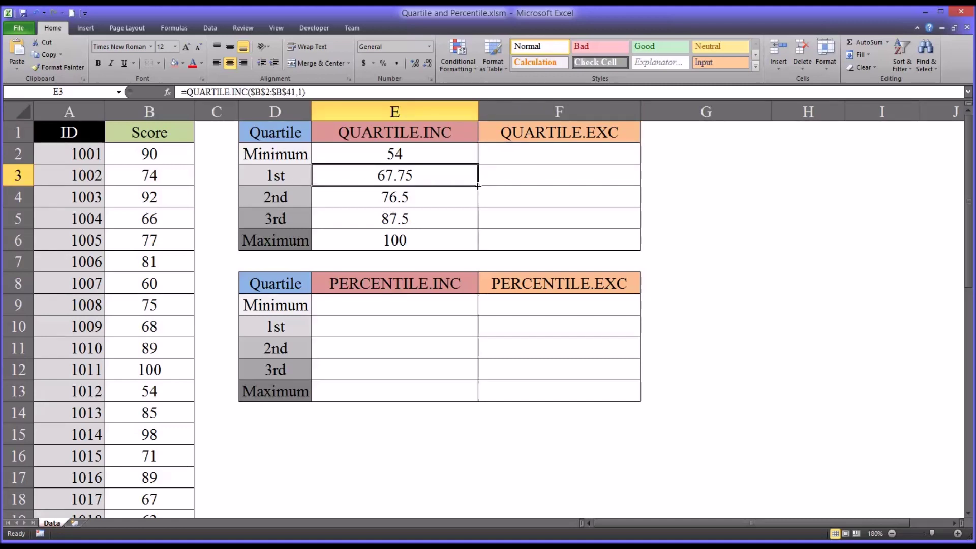
pyautogui.moveTo(478, 186); pyautogui.dragTo(555, 179)
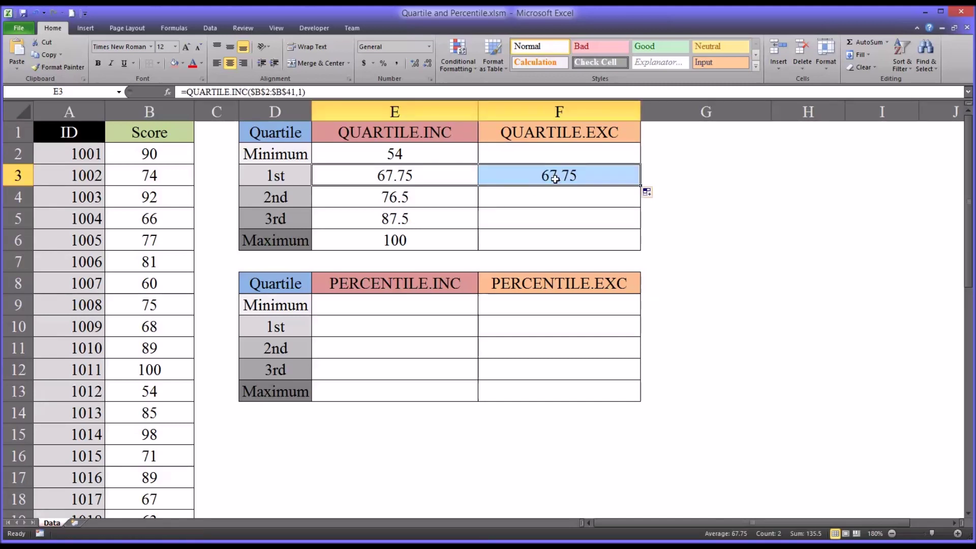
pyautogui.click(555, 179)
pyautogui.moveTo(248, 93); pyautogui.dragTo(234, 92)
pyautogui.write('exc')
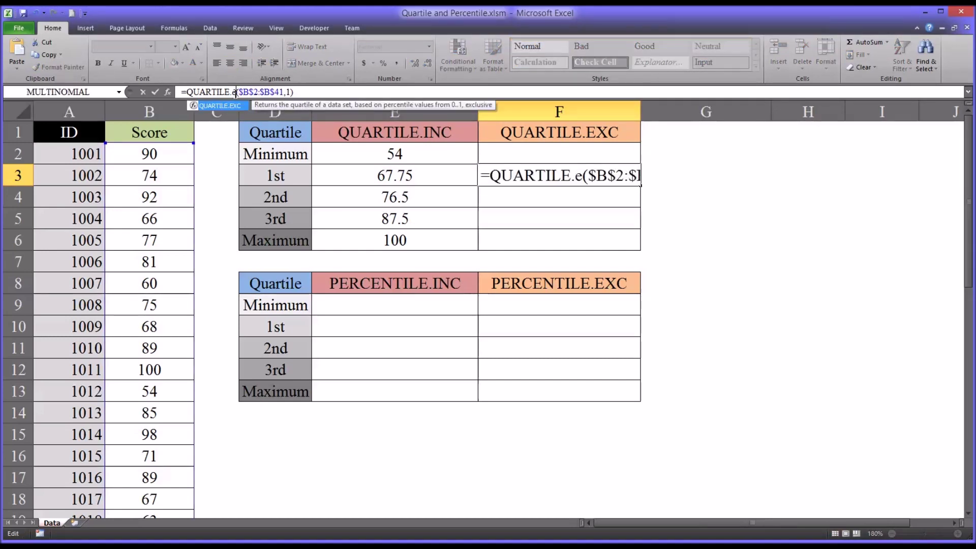
pyautogui.press('Return')
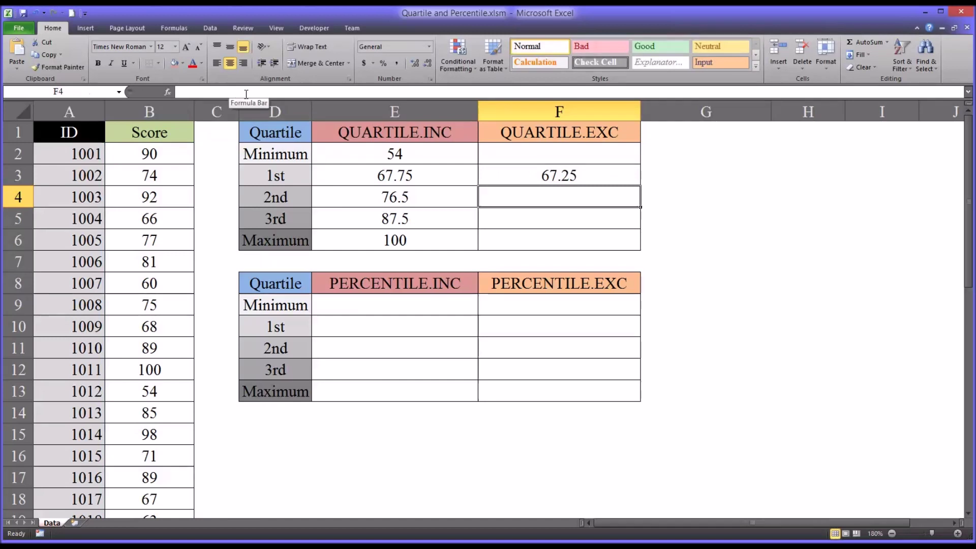
pyautogui.click(522, 173)
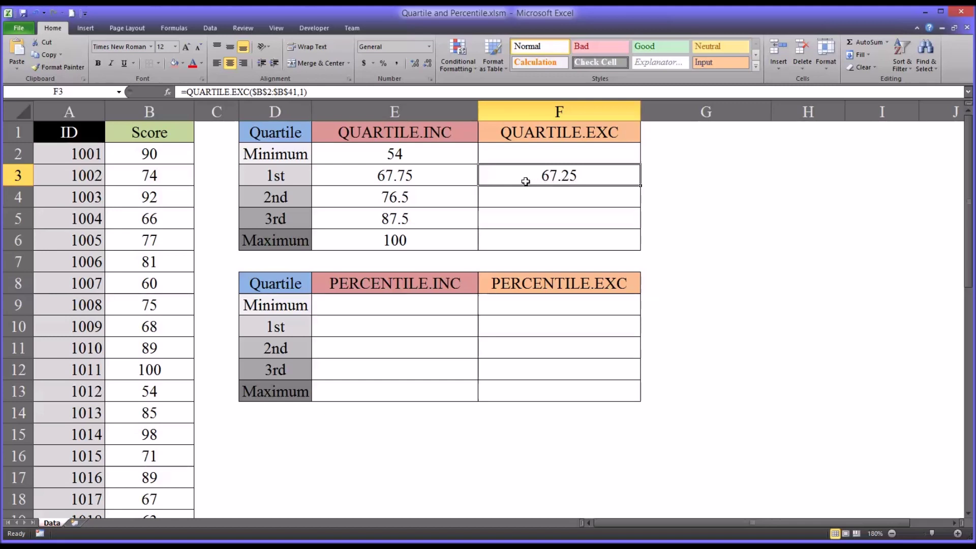
pyautogui.click(422, 177)
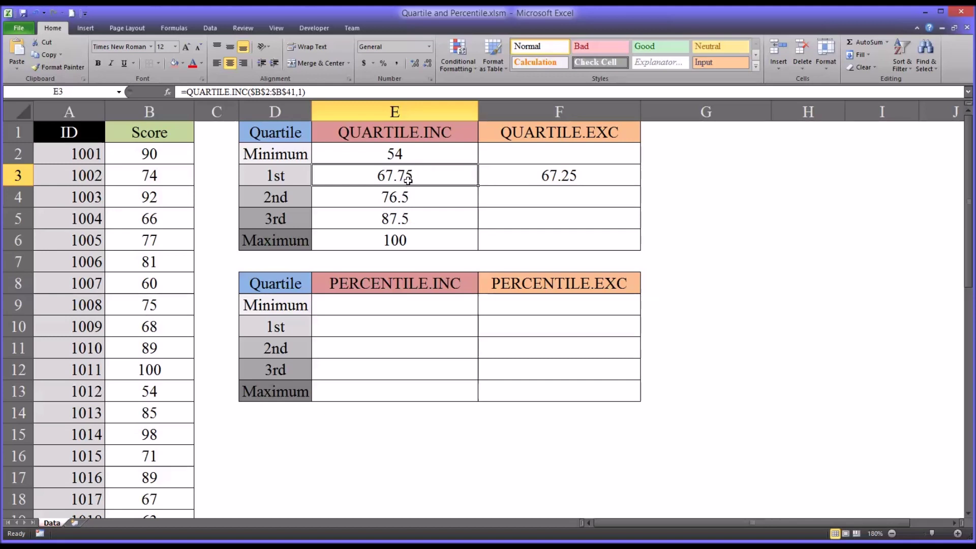
pyautogui.click(562, 172)
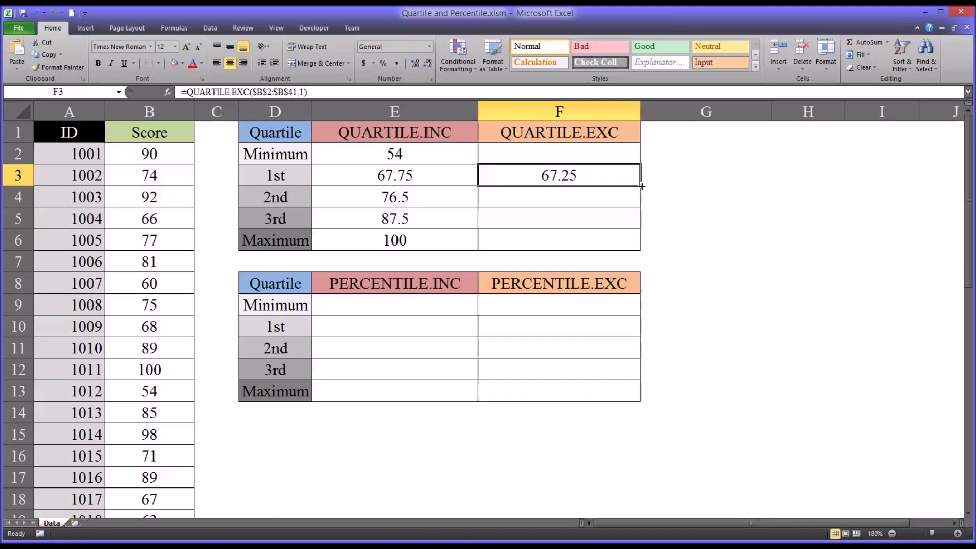
# Copy F3's formula down to F5 and set F4's quart to 2, giving 76.5
pyautogui.moveTo(641, 185); pyautogui.dragTo(634, 224)
pyautogui.click(588, 198)
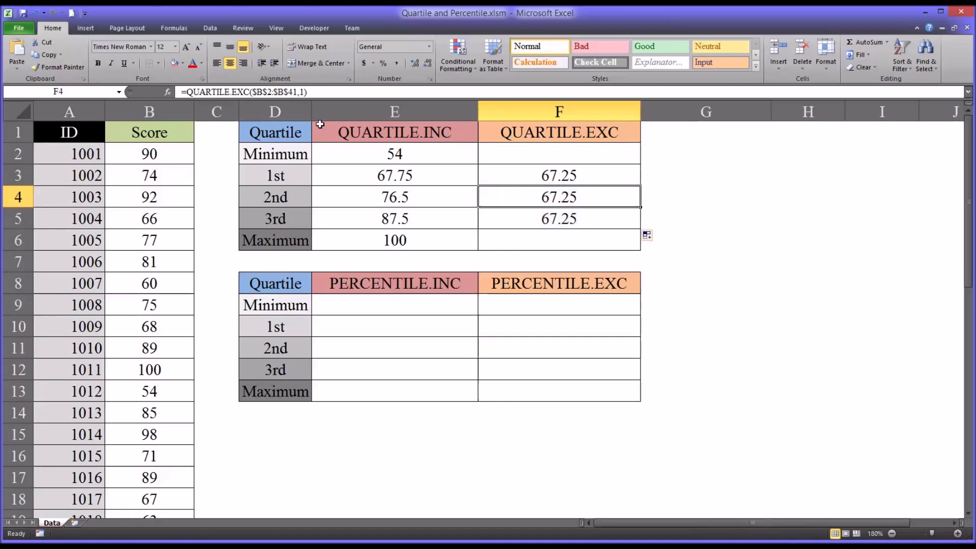
pyautogui.doubleClick(301, 92)
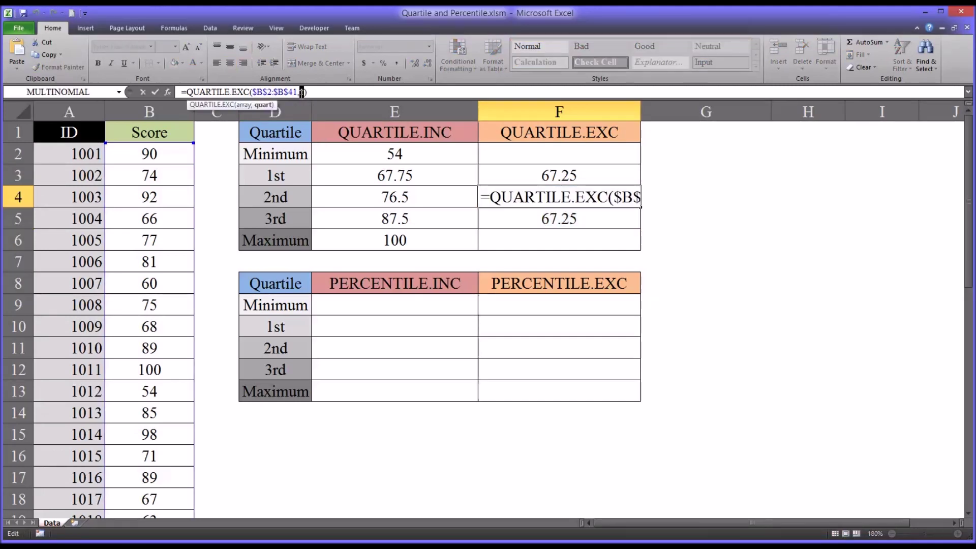
pyautogui.write('2')
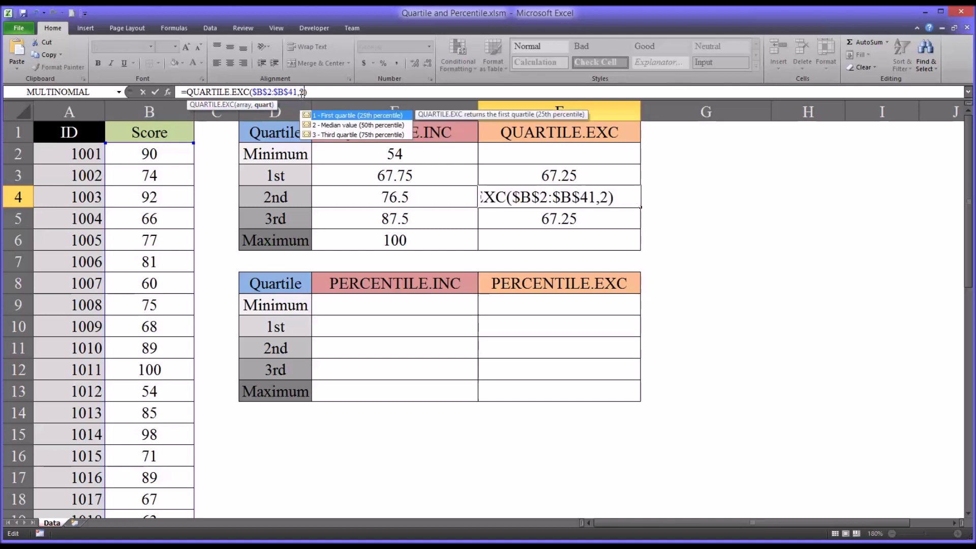
pyautogui.doubleClick(331, 126)
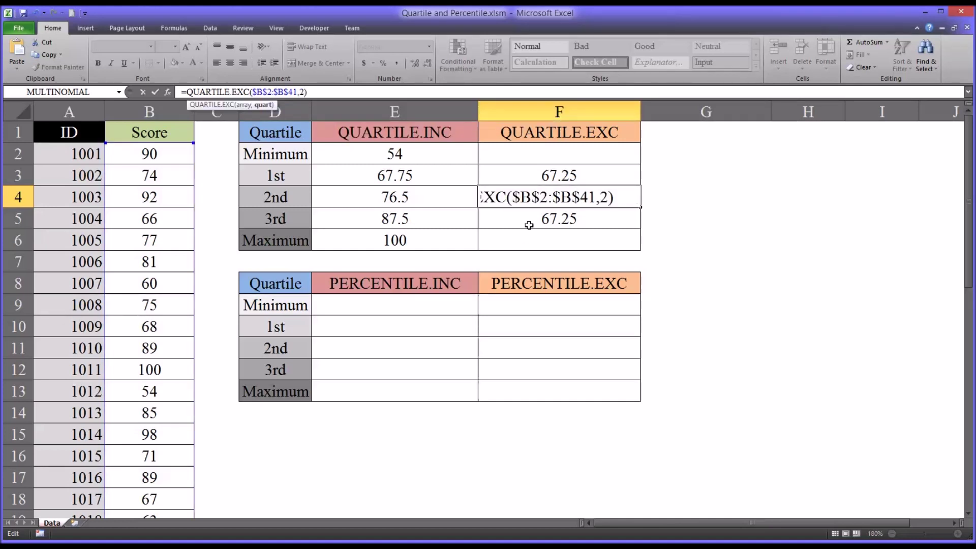
pyautogui.press('Return')
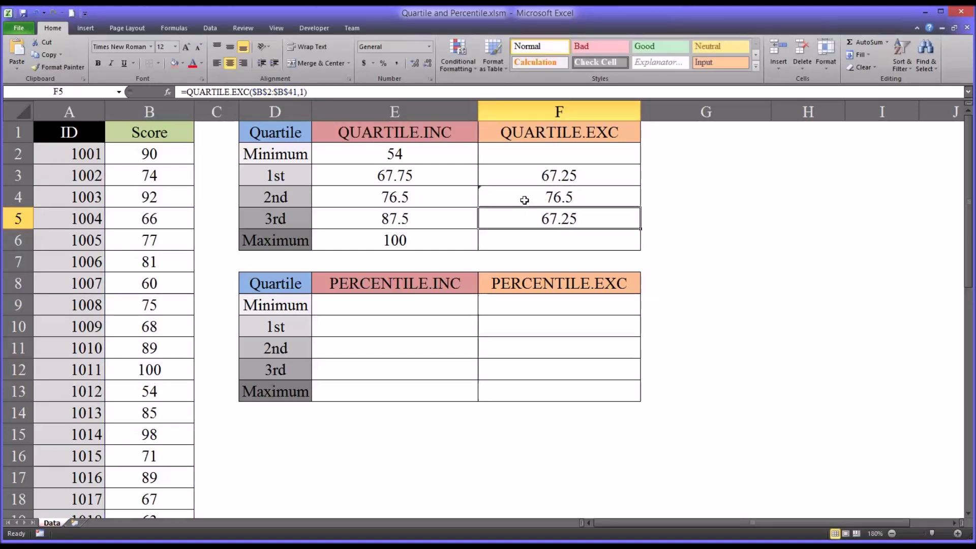
pyautogui.click(525, 199)
pyautogui.moveTo(475, 193)
pyautogui.mouseDown()
pyautogui.moveTo(447, 191)
pyautogui.moveTo(488, 192)
pyautogui.moveTo(457, 193)
pyautogui.moveTo(484, 198)
pyautogui.mouseUp()
# Set F5's quart to 3, giving 88.5, and compare with the inclusive 87.5 in E5
pyautogui.click(505, 222)
pyautogui.doubleClick(301, 92)
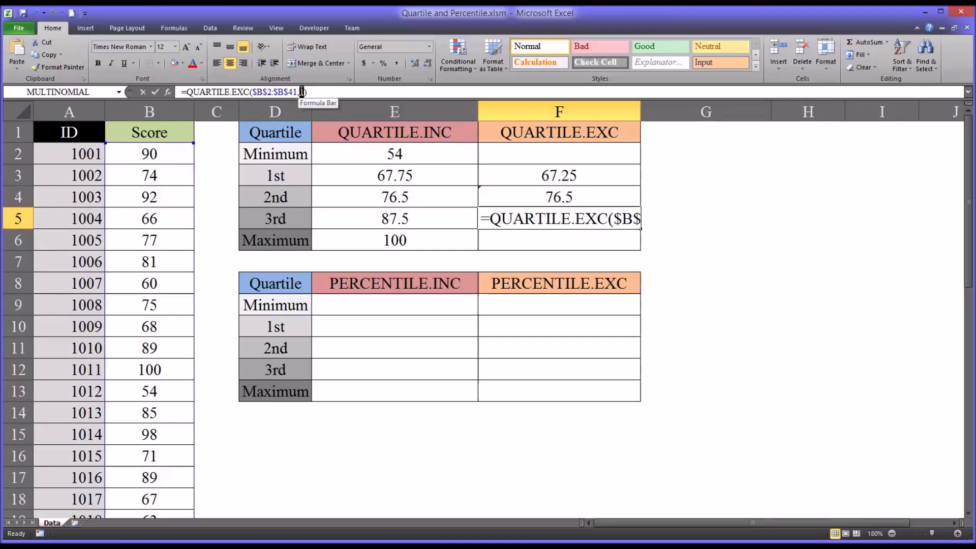
pyautogui.write('3')
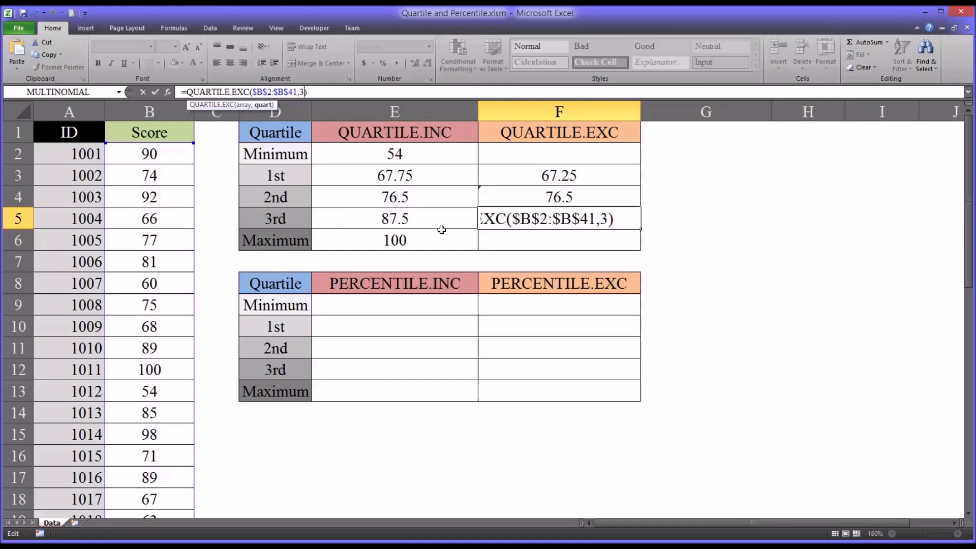
pyautogui.press('Return')
pyautogui.click(514, 215)
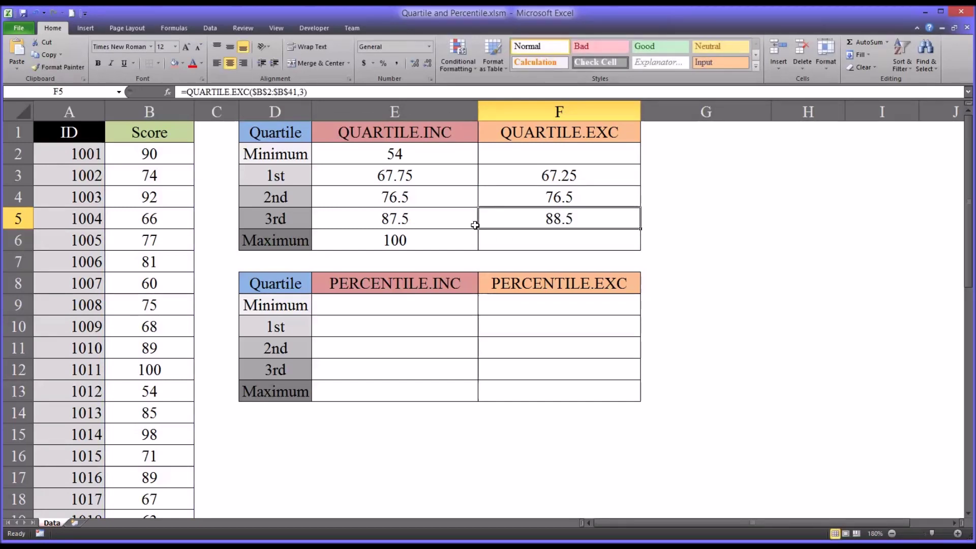
pyautogui.click(441, 227)
pyautogui.click(500, 216)
pyautogui.click(509, 181)
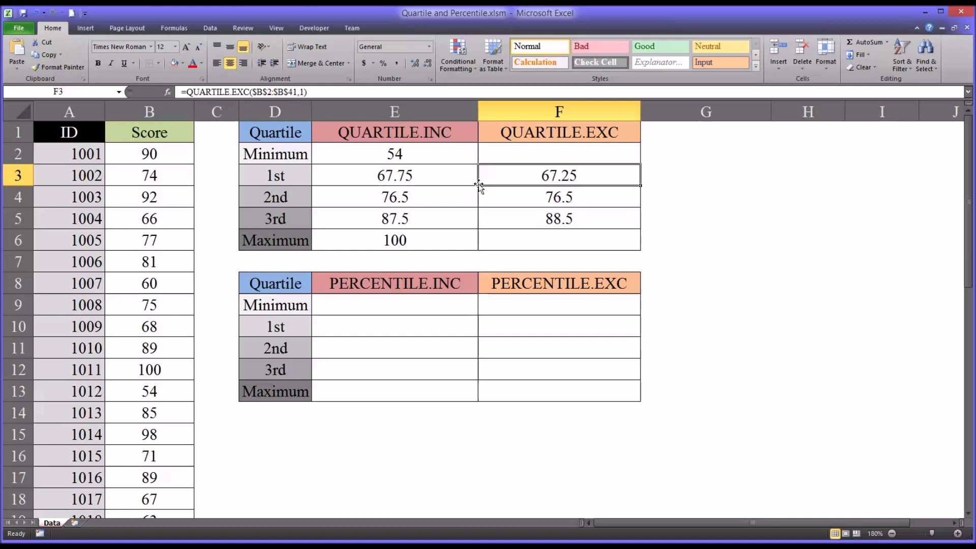
pyautogui.click(447, 175)
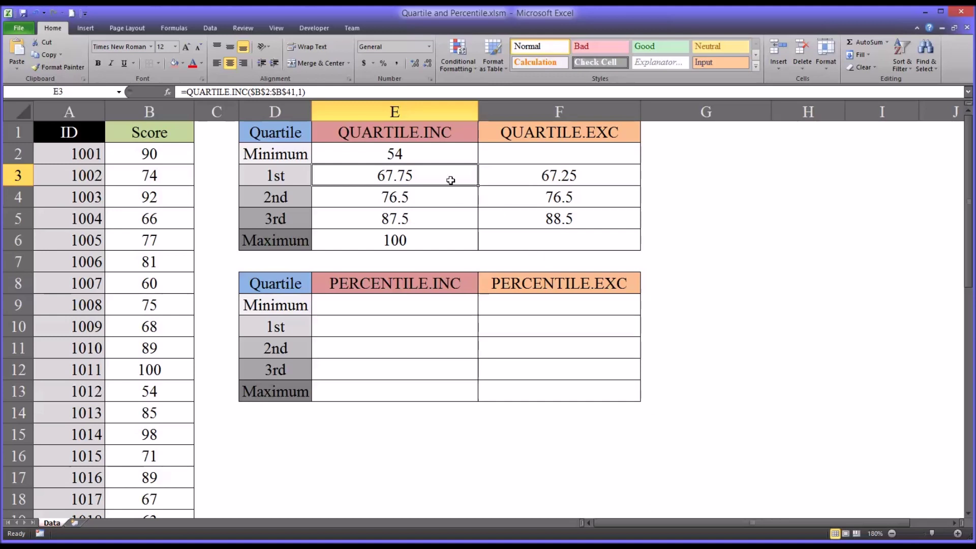
pyautogui.click(518, 220)
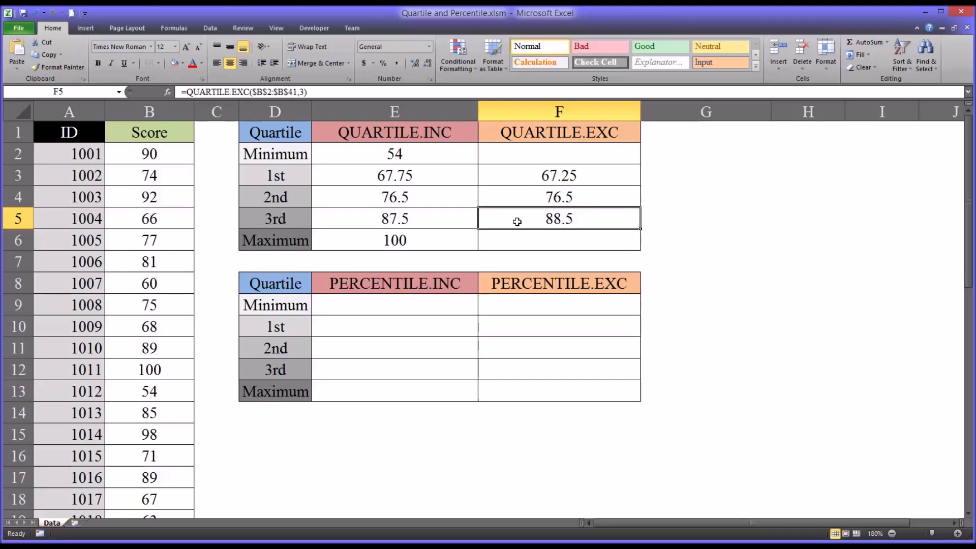
pyautogui.click(456, 226)
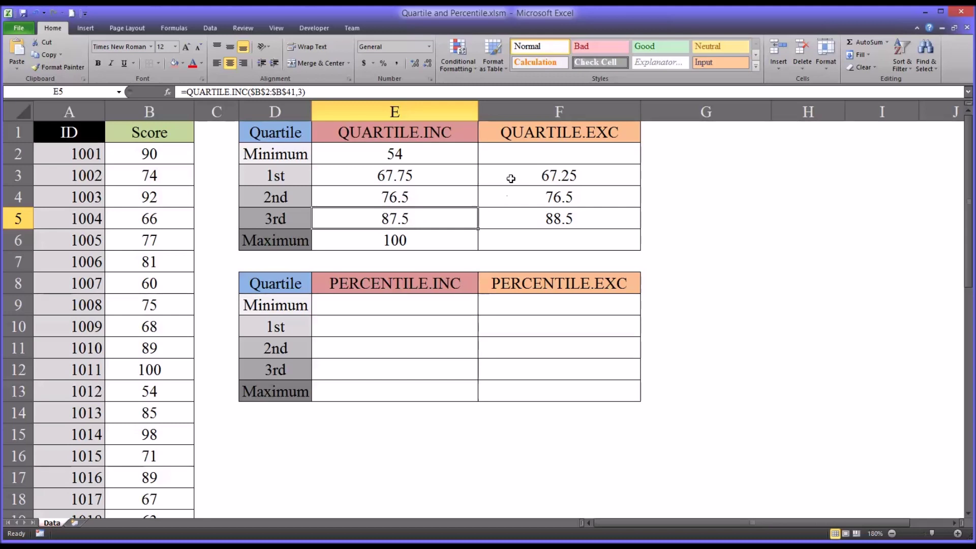
pyautogui.moveTo(511, 179); pyautogui.dragTo(514, 208)
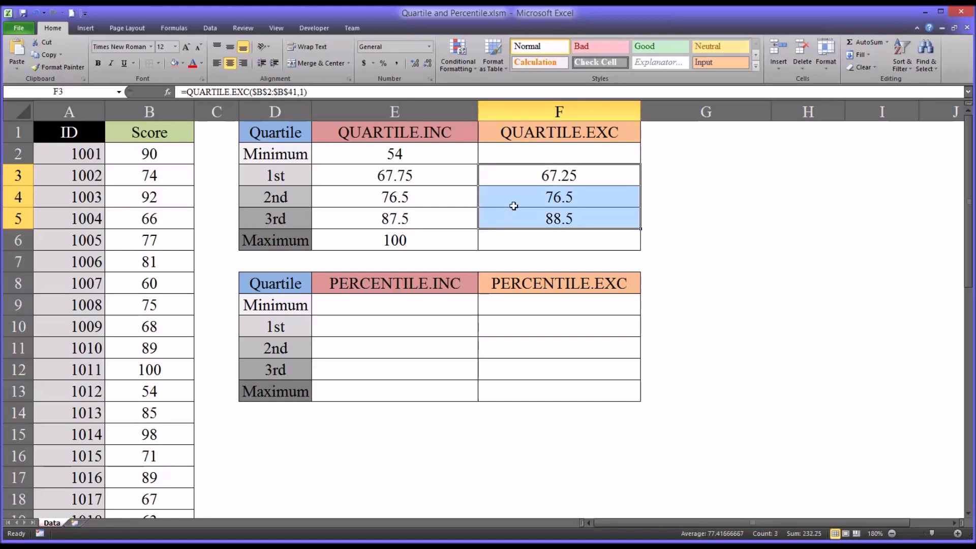
pyautogui.click(507, 179)
pyautogui.click(500, 221)
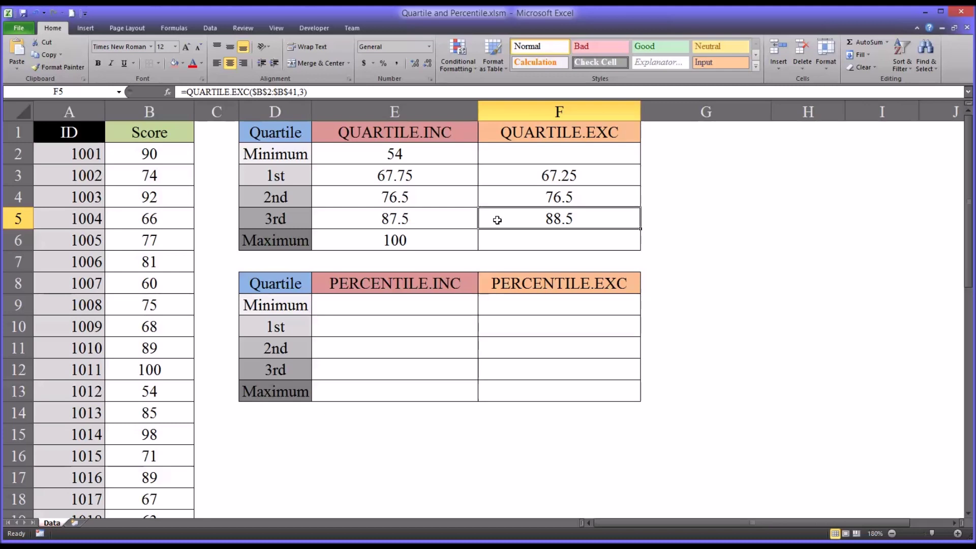
pyautogui.click(501, 196)
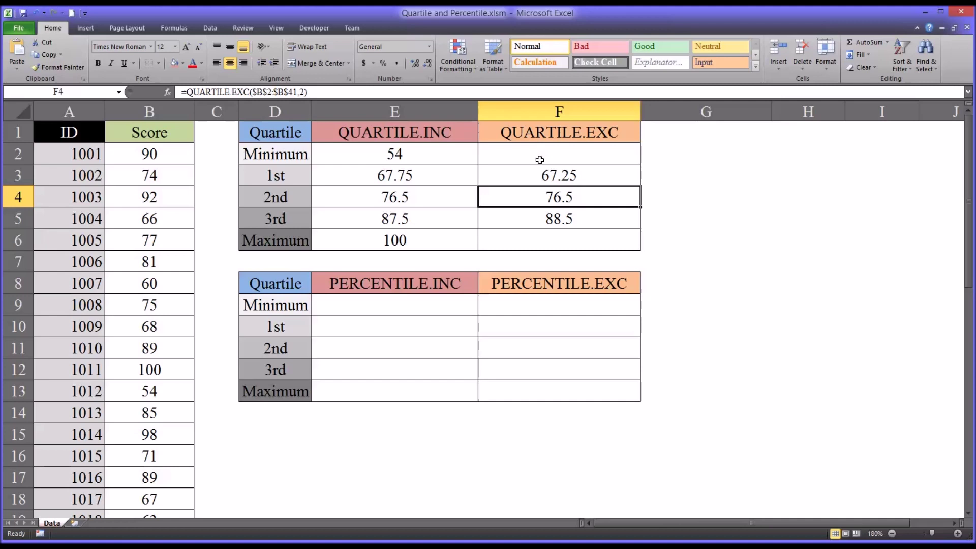
pyautogui.click(453, 198)
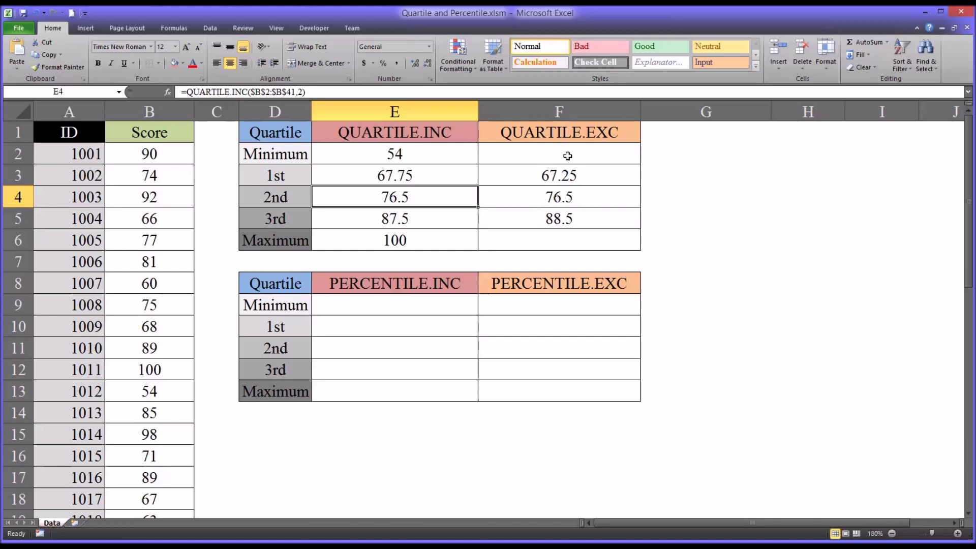
pyautogui.click(546, 161)
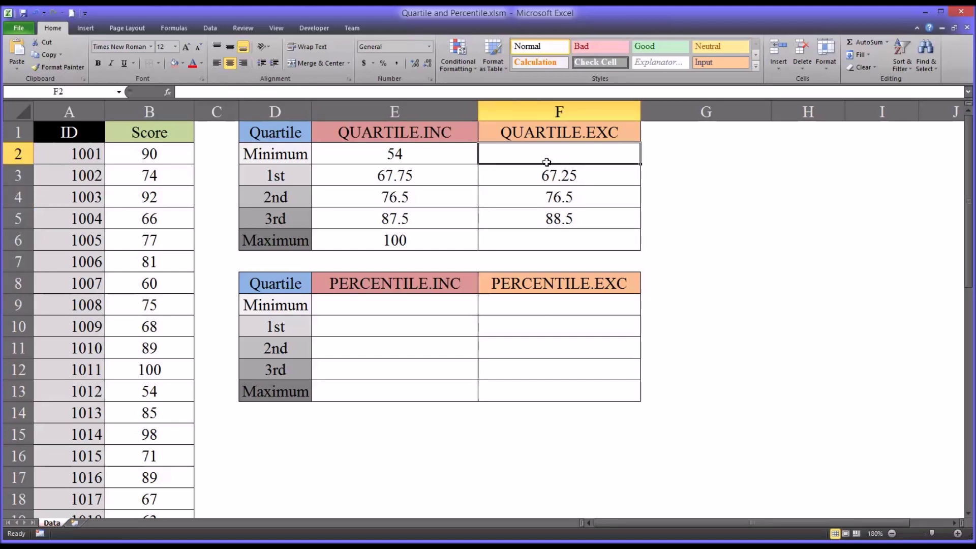
pyautogui.click(534, 237)
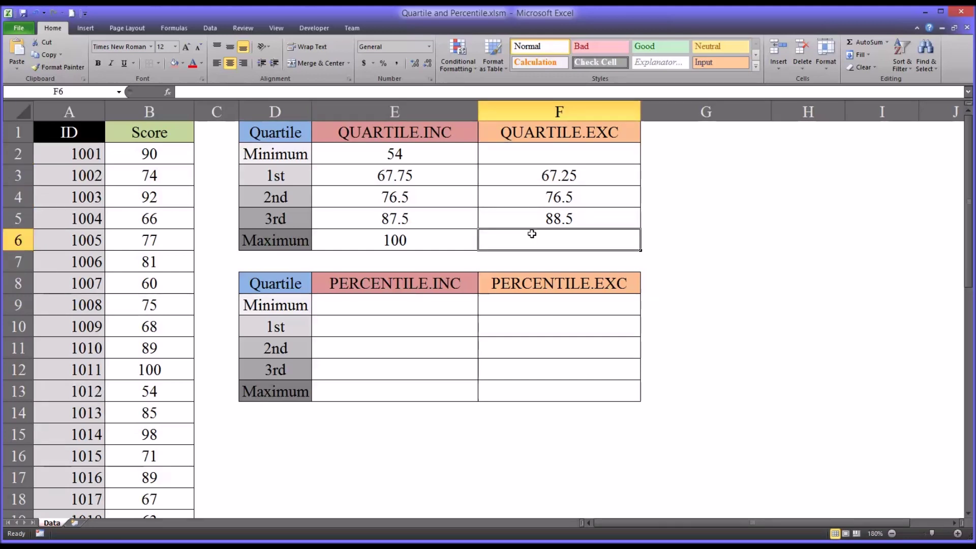
pyautogui.click(528, 223)
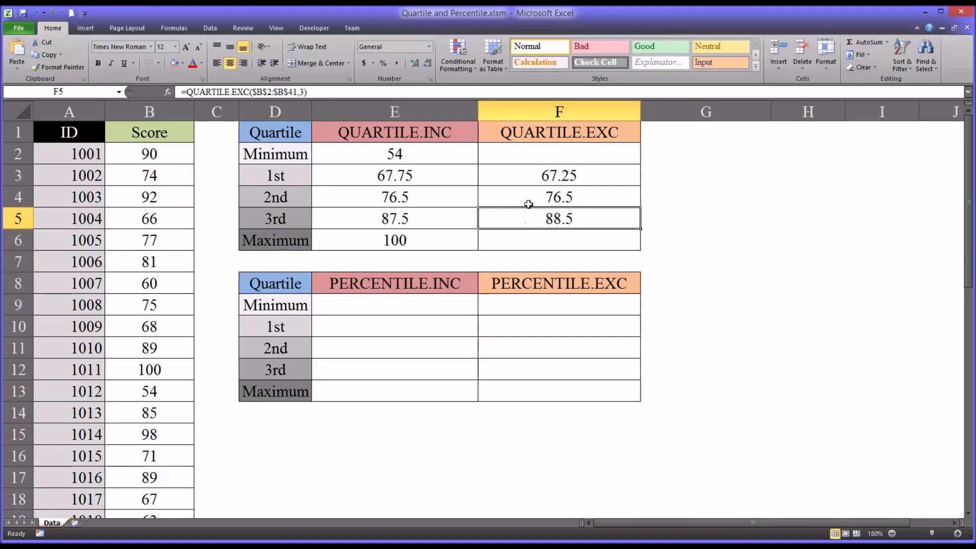
pyautogui.moveTo(518, 183); pyautogui.dragTo(522, 218)
pyautogui.click(525, 176)
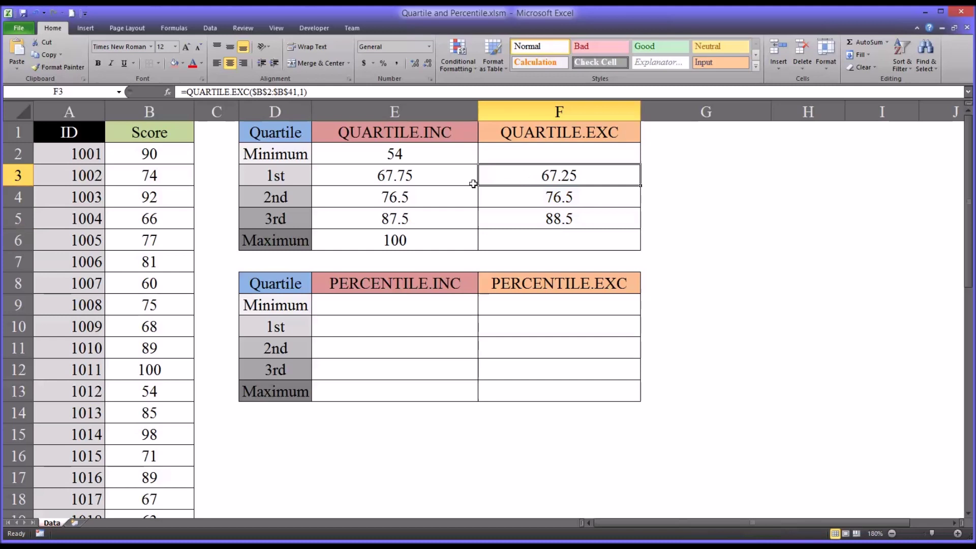
pyautogui.click(426, 159)
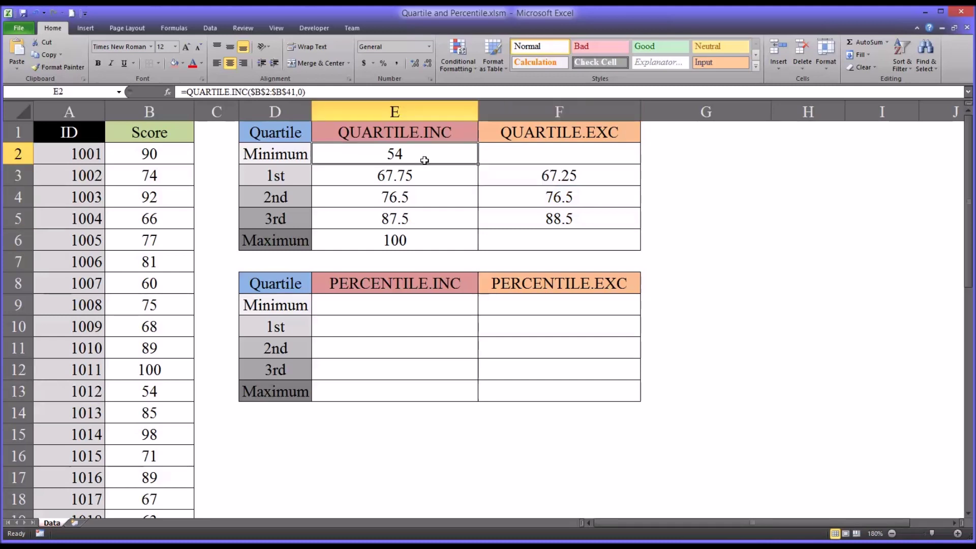
pyautogui.click(429, 240)
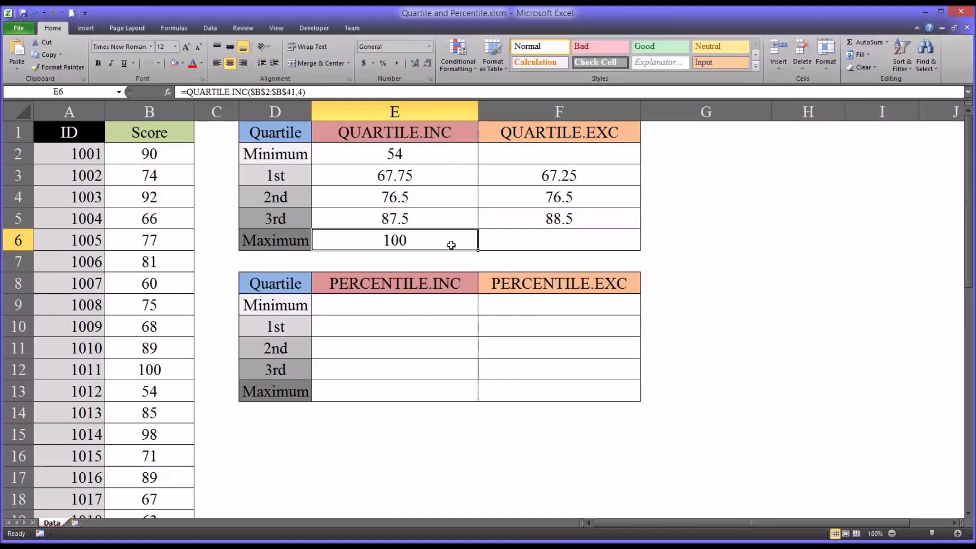
# Start a PERCENTILE.INC formula in E9 using the scores B2:B41 as the array
pyautogui.click(398, 306)
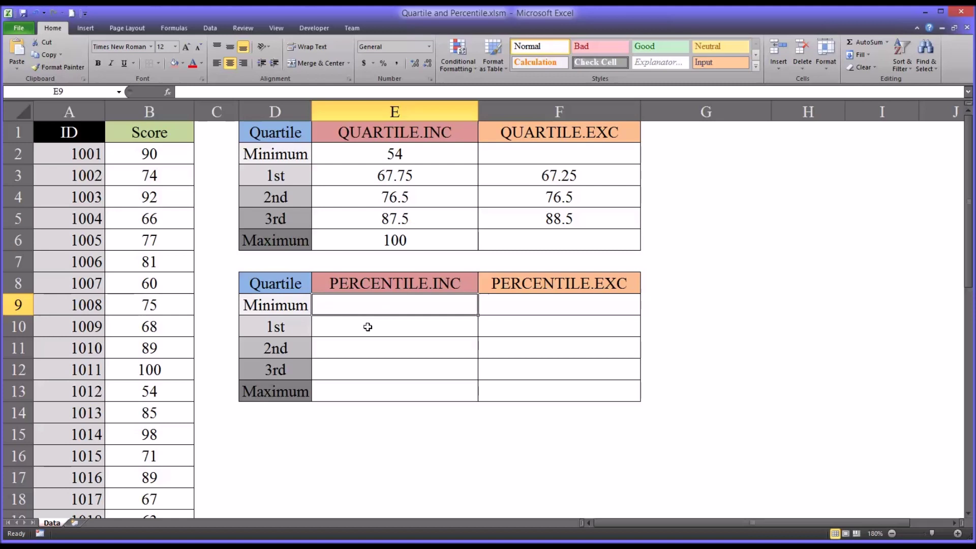
pyautogui.write('=per')
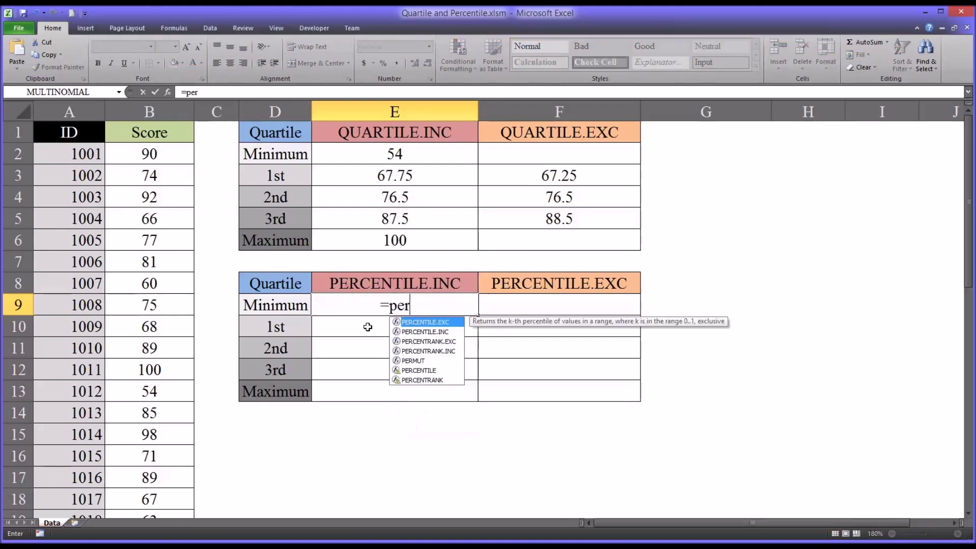
pyautogui.press('Down')
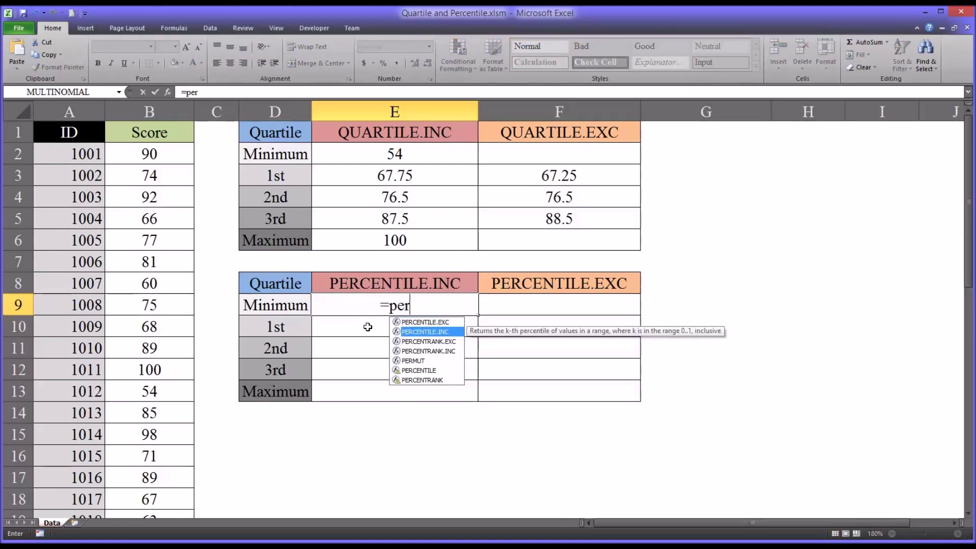
pyautogui.press('Tab')
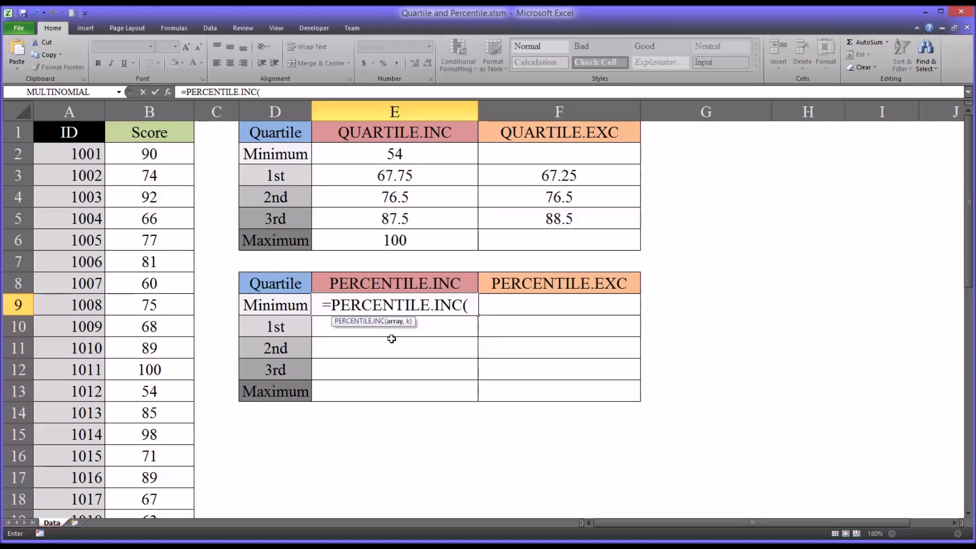
pyautogui.moveTo(183, 157); pyautogui.dragTo(193, 486)
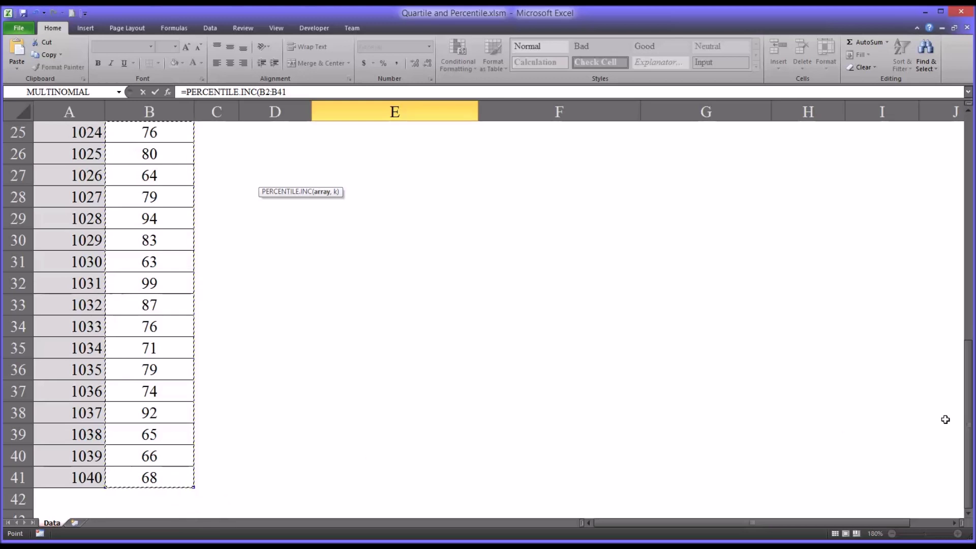
pyautogui.moveTo(963, 423); pyautogui.dragTo(963, 189)
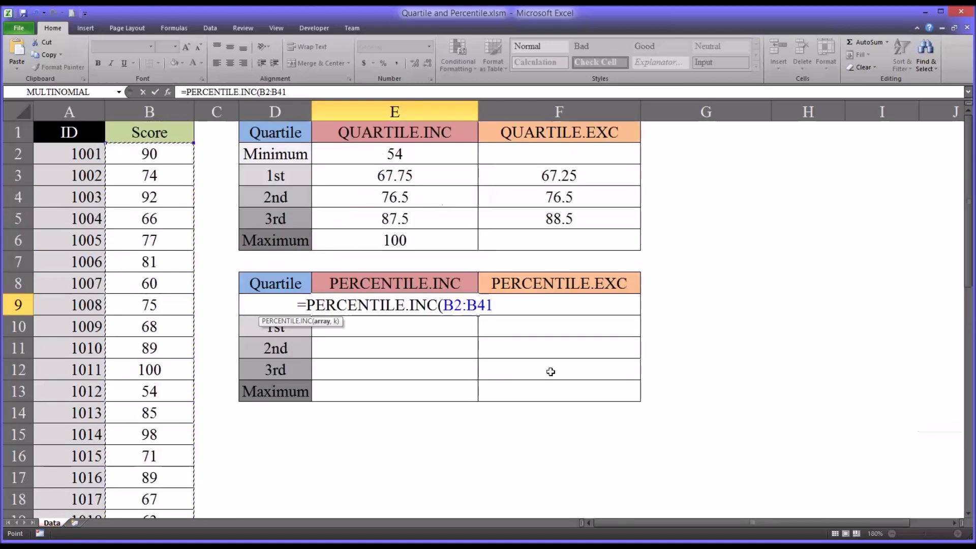
# Lock the range as $B$2:$B$41 and close the formula with k 0, giving 54
pyautogui.click(454, 304)
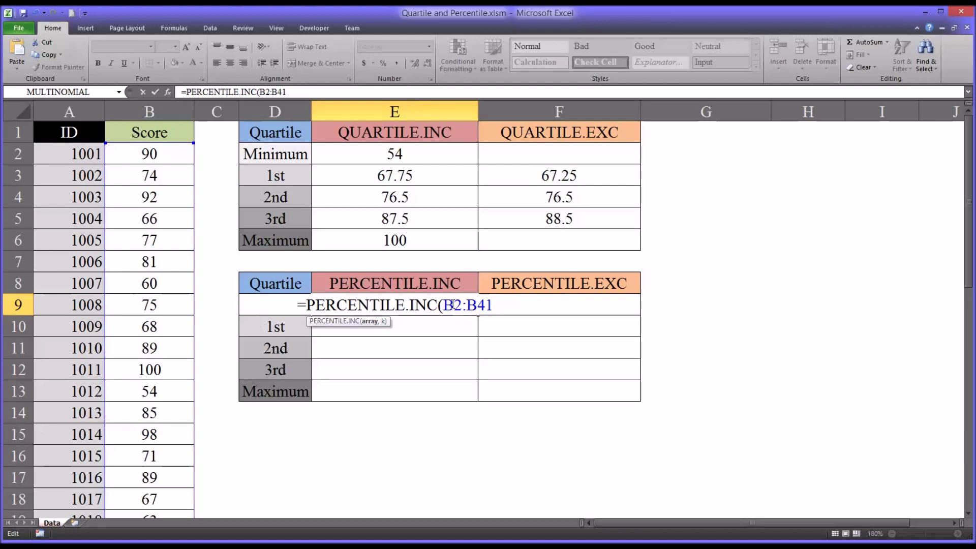
pyautogui.press('F4')
pyautogui.click(487, 306)
pyautogui.press('F4')
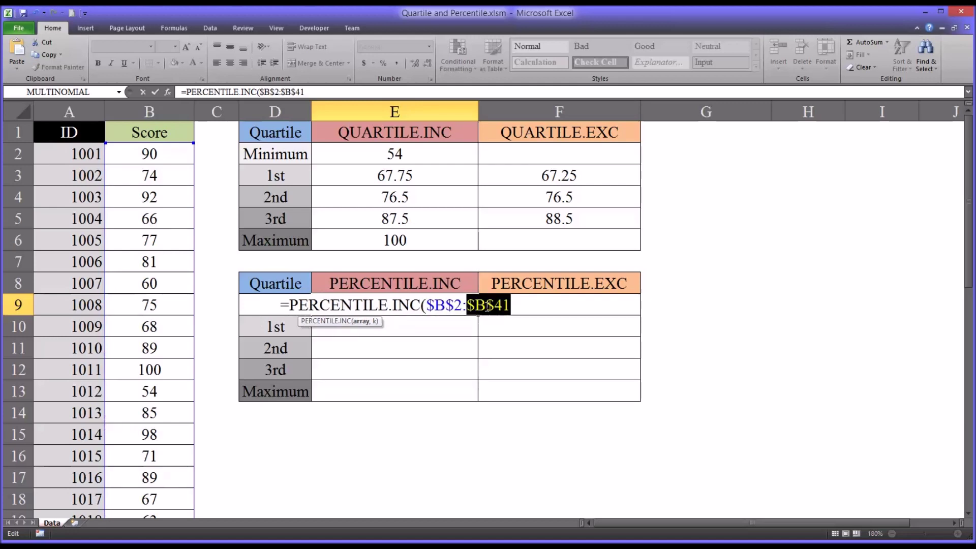
pyautogui.click(511, 305)
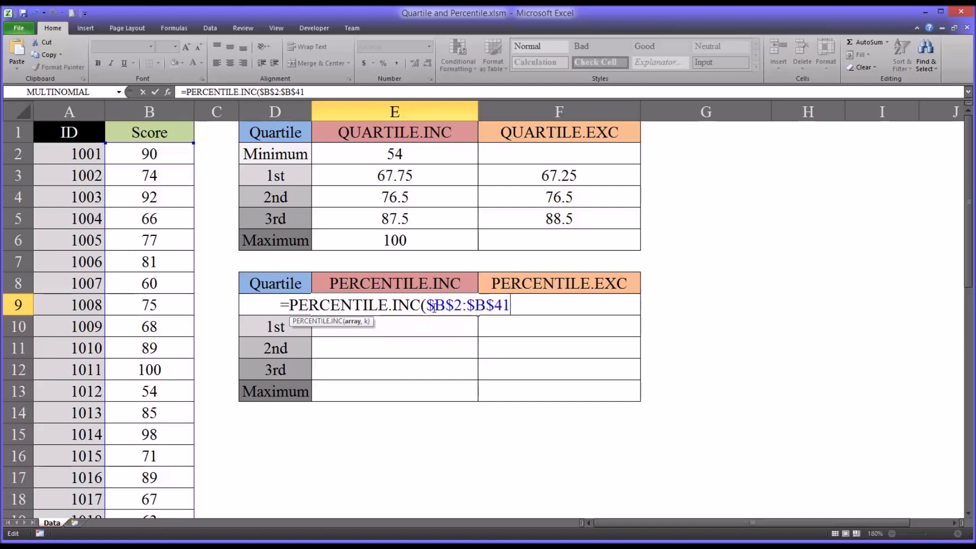
pyautogui.write(',')
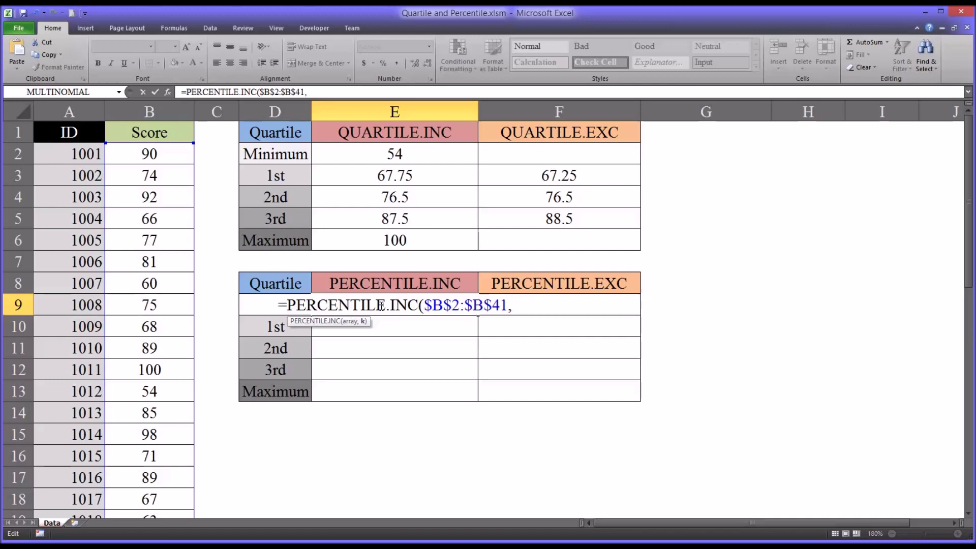
pyautogui.write('0)')
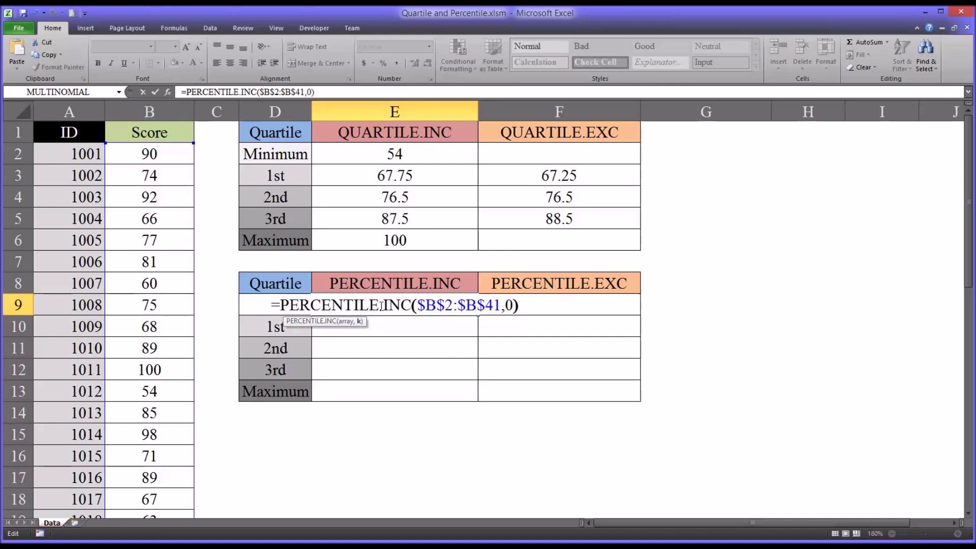
pyautogui.press('Return')
pyautogui.click(381, 304)
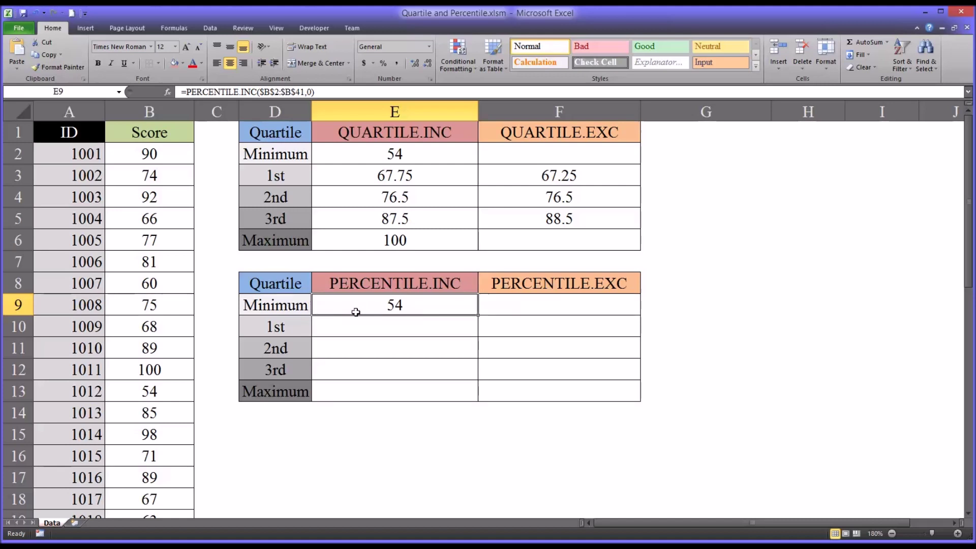
# Fill E9's PERCENTILE.INC formula down to E13, so every row shows 54 for now
pyautogui.click(362, 160)
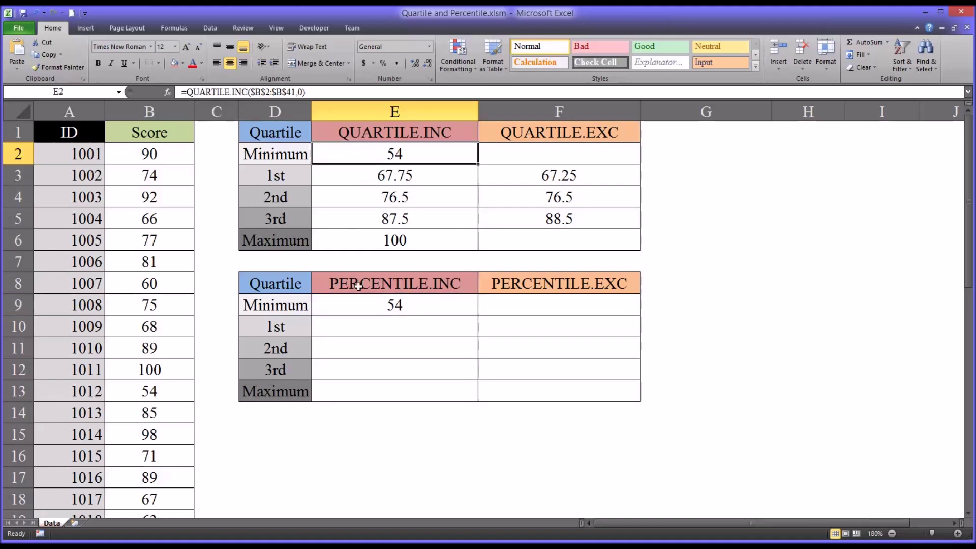
pyautogui.click(355, 307)
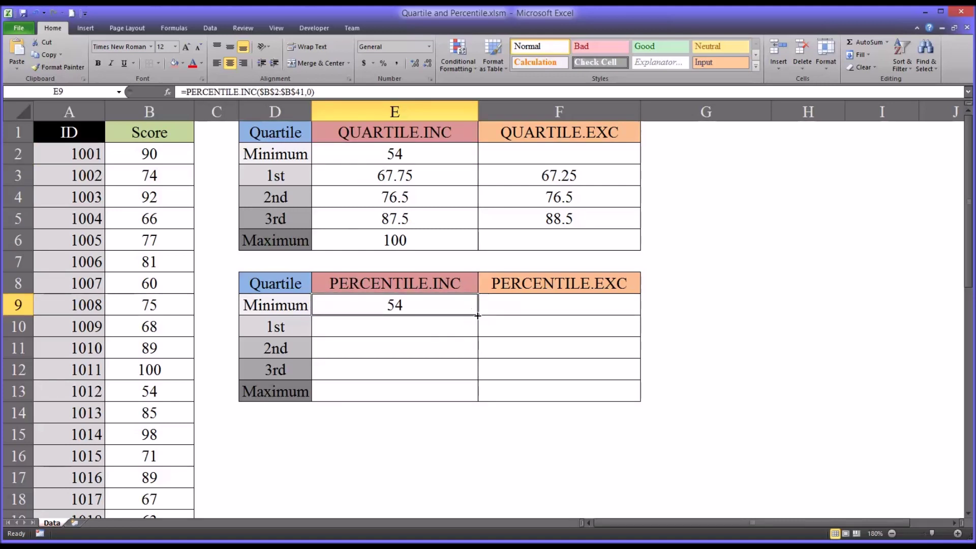
pyautogui.moveTo(477, 315); pyautogui.dragTo(468, 395)
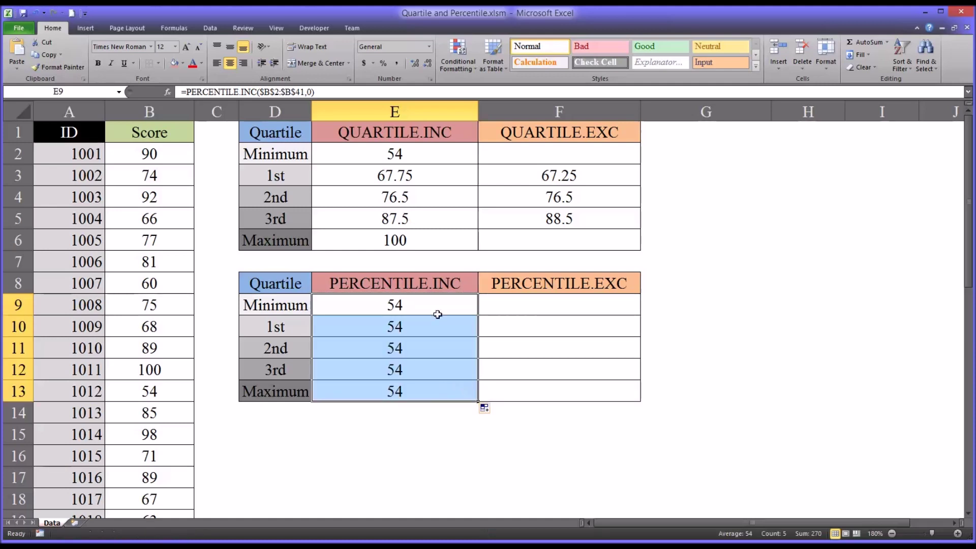
pyautogui.click(369, 330)
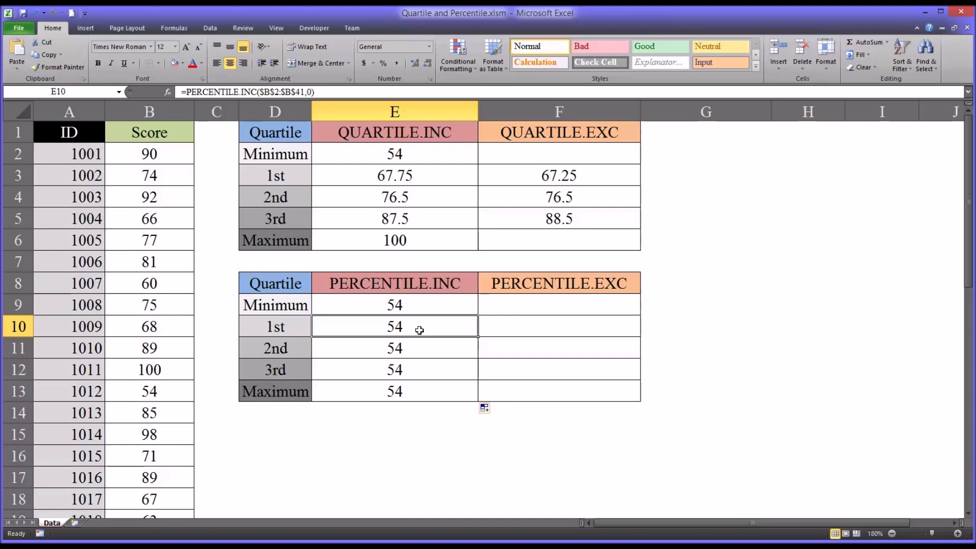
pyautogui.click(293, 326)
# Set E10's k to .25 so the 1st percentile row matches the 1st quartile, 67.75
pyautogui.click(339, 327)
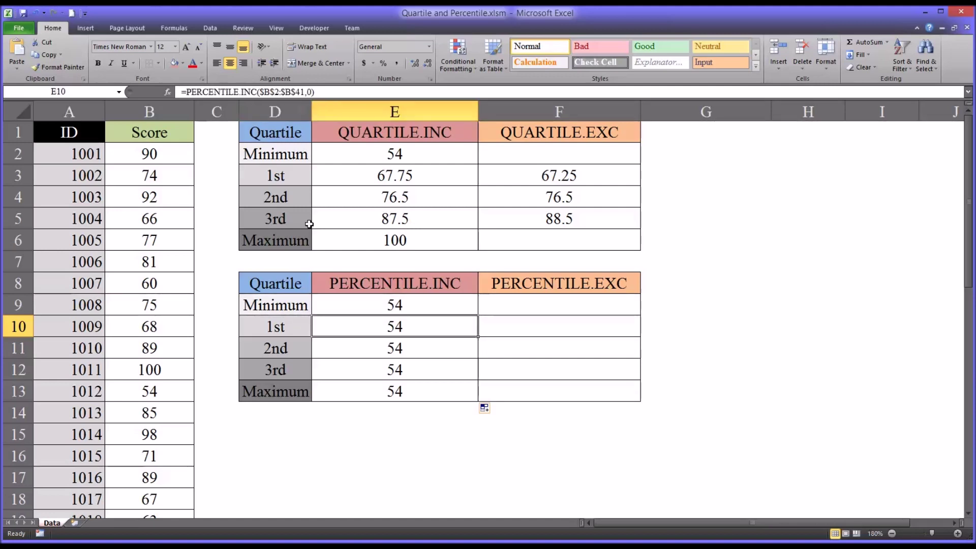
pyautogui.doubleClick(309, 92)
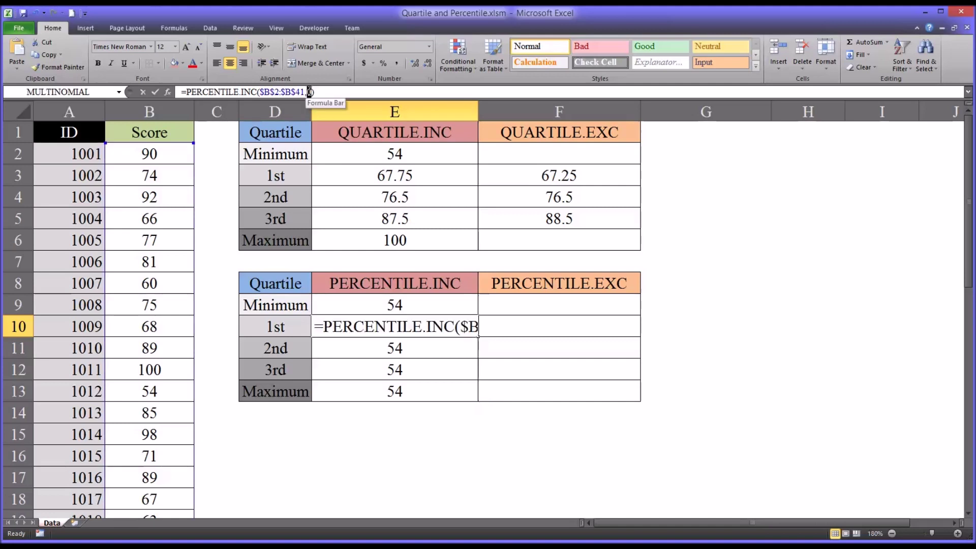
pyautogui.write('.25')
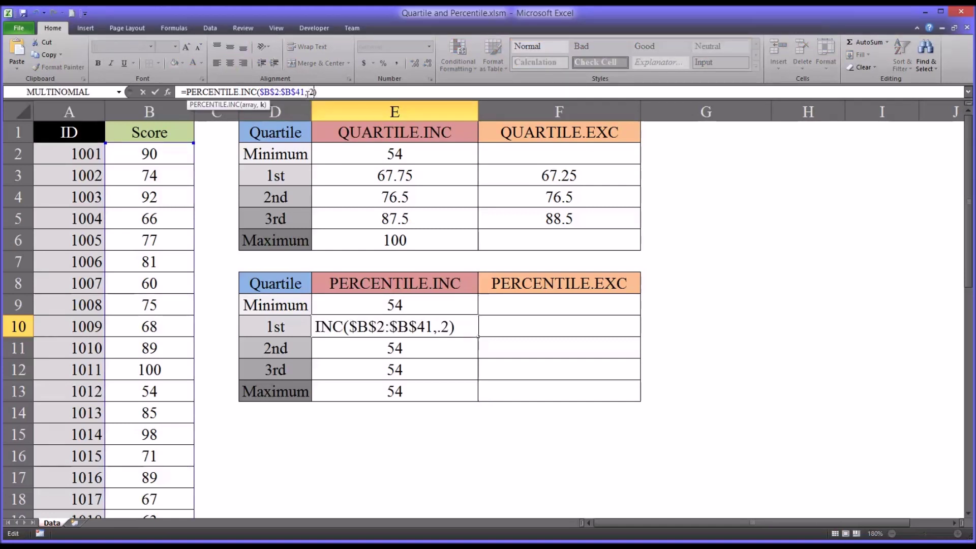
pyautogui.press('Return')
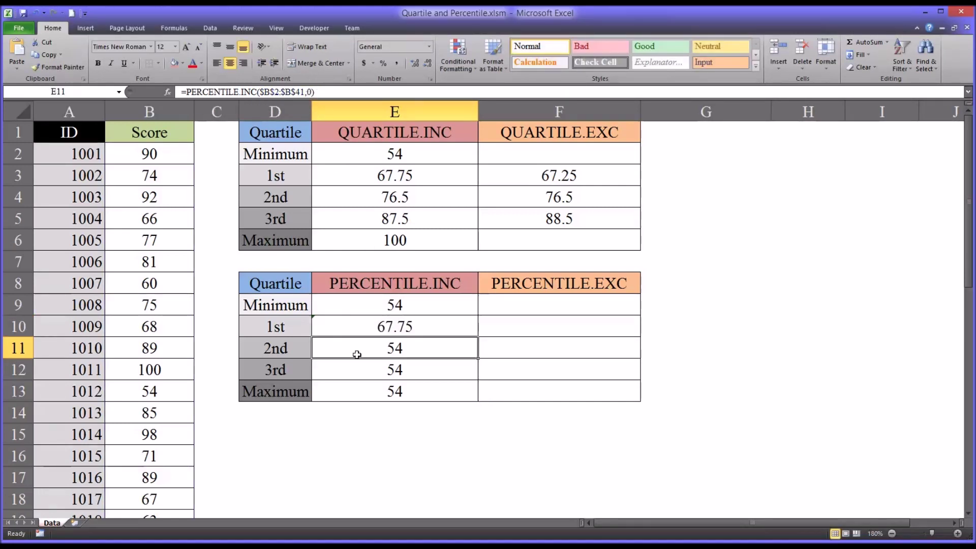
pyautogui.click(355, 328)
pyautogui.click(363, 175)
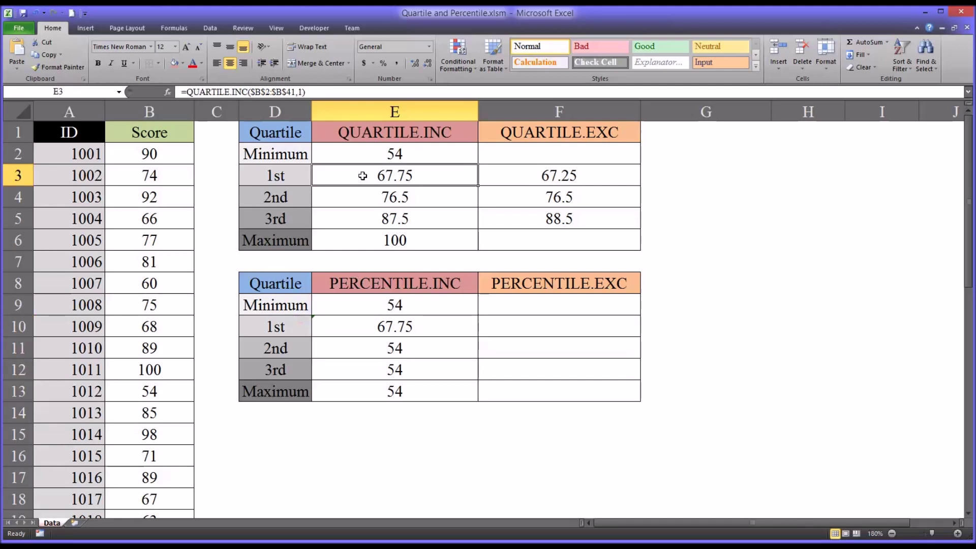
pyautogui.click(344, 329)
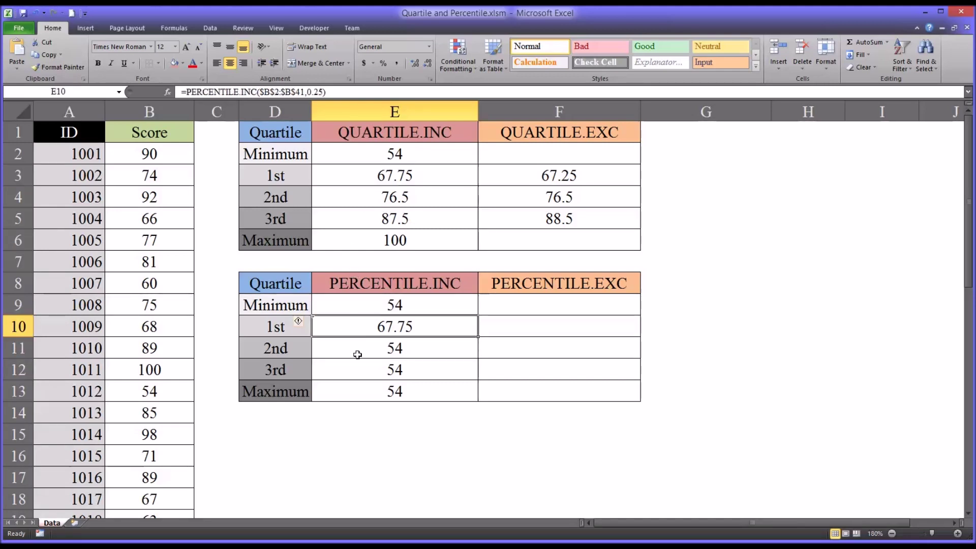
# Set k to .5 in E11 and .75 in E12, giving 76.5 and 87.5
pyautogui.click(358, 354)
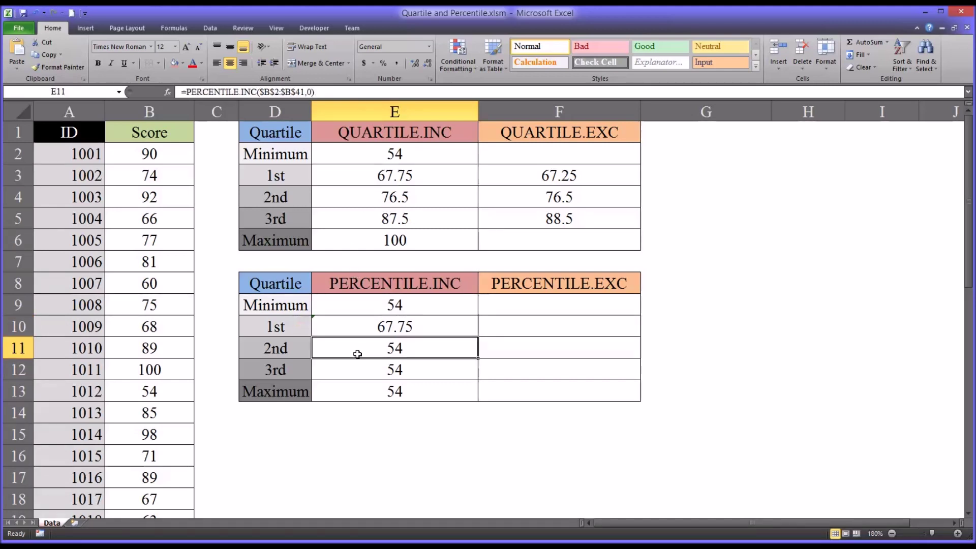
pyautogui.doubleClick(308, 92)
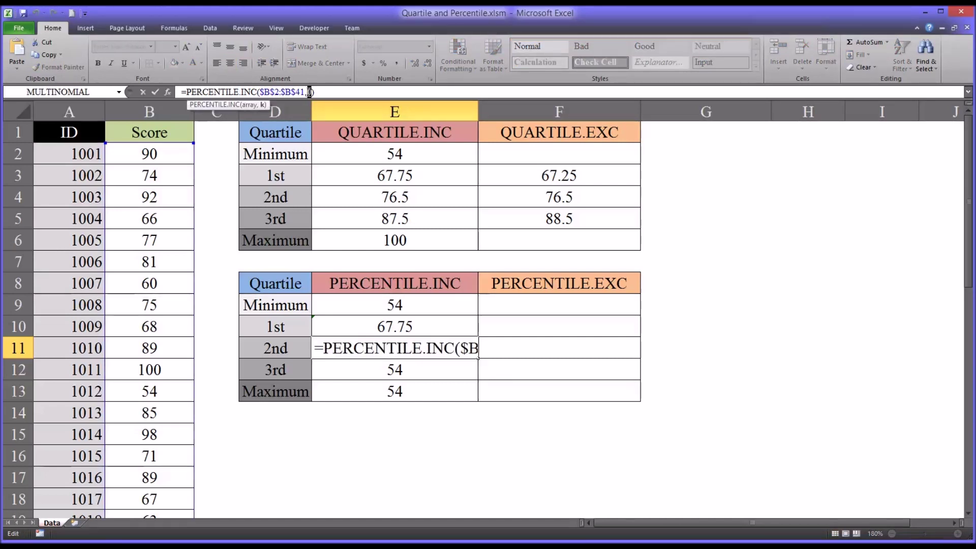
pyautogui.write('.5')
pyautogui.press('Return')
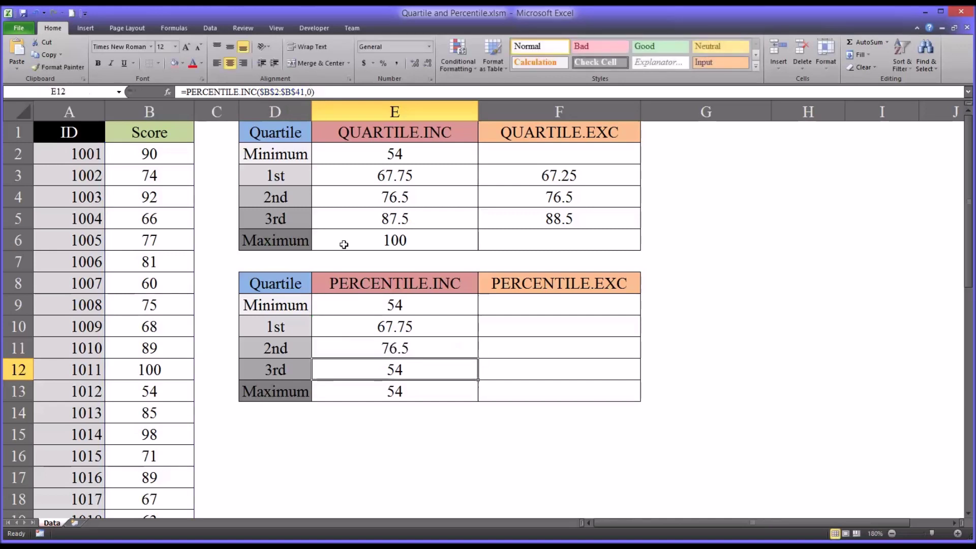
pyautogui.click(368, 352)
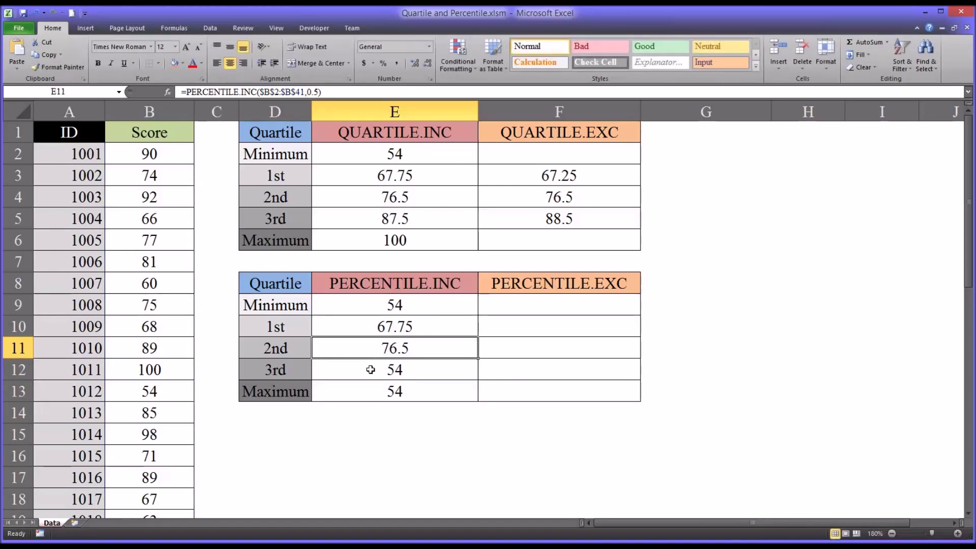
pyautogui.click(371, 369)
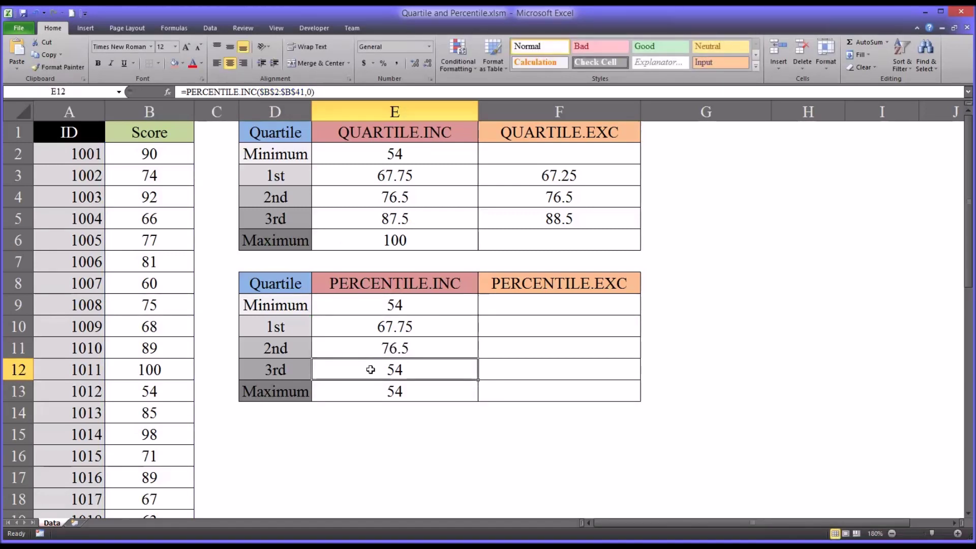
pyautogui.doubleClick(309, 92)
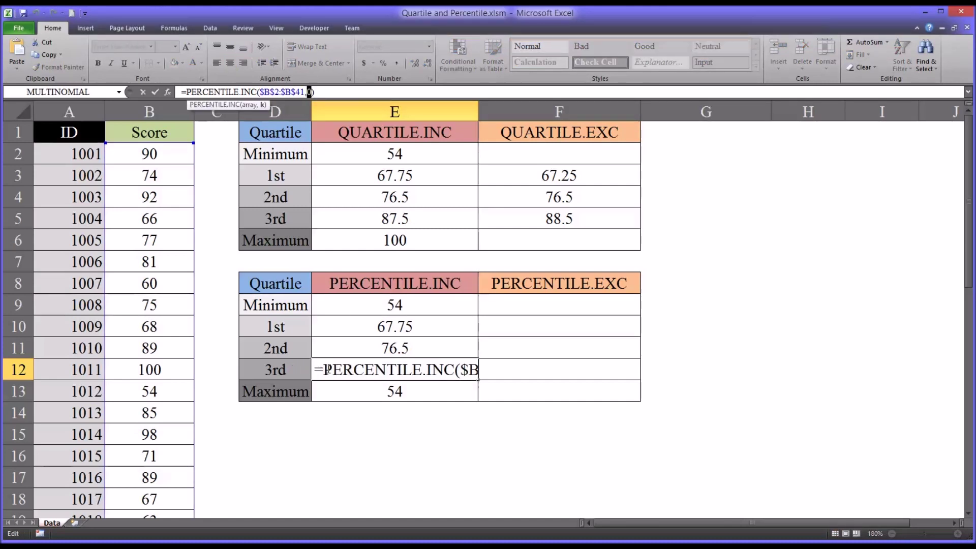
pyautogui.write('.75')
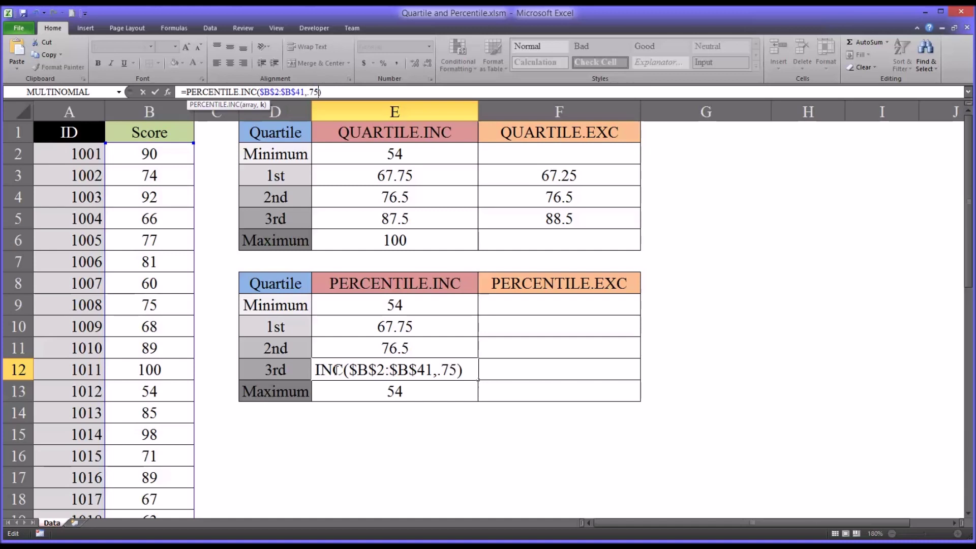
pyautogui.press('Return')
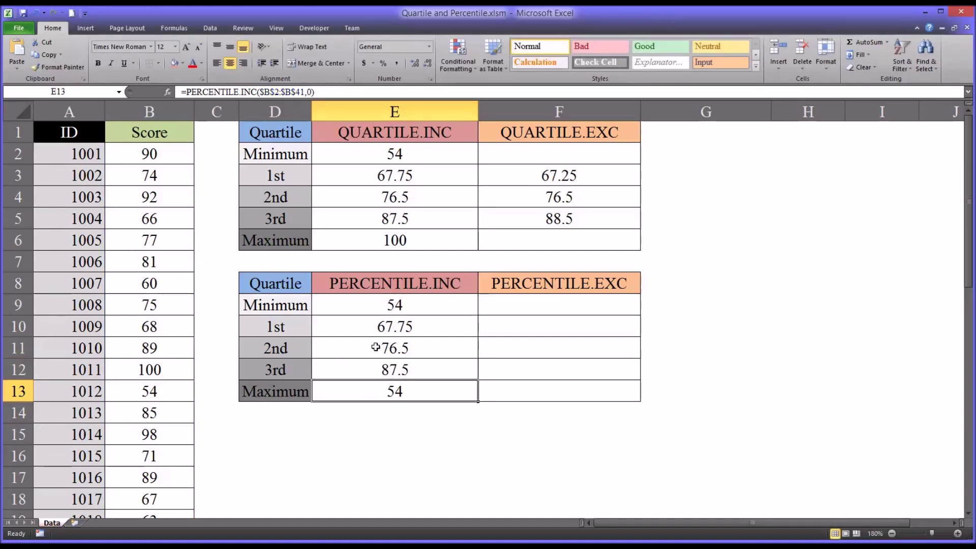
# Set the Maximum row's k to 1 so E13 shows 100
pyautogui.doubleClick(310, 92)
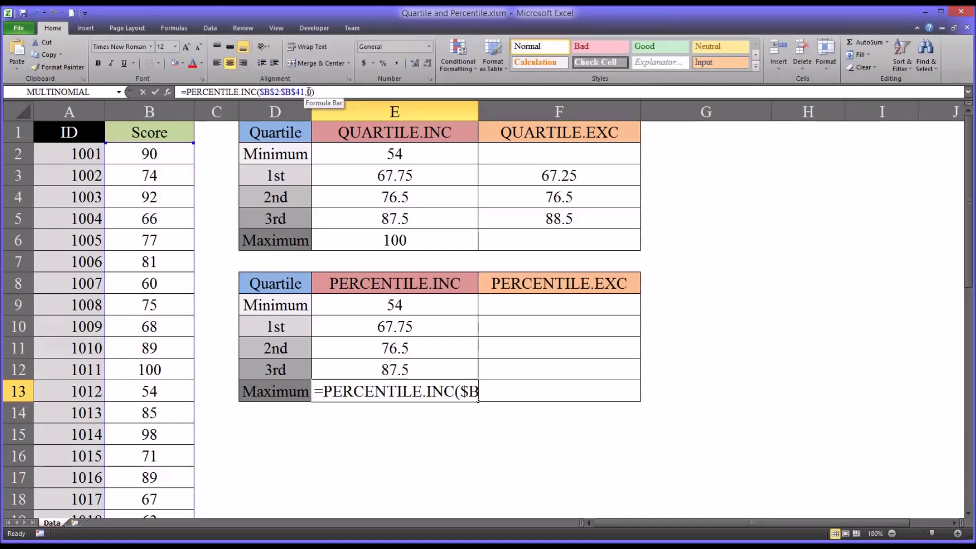
pyautogui.write('1')
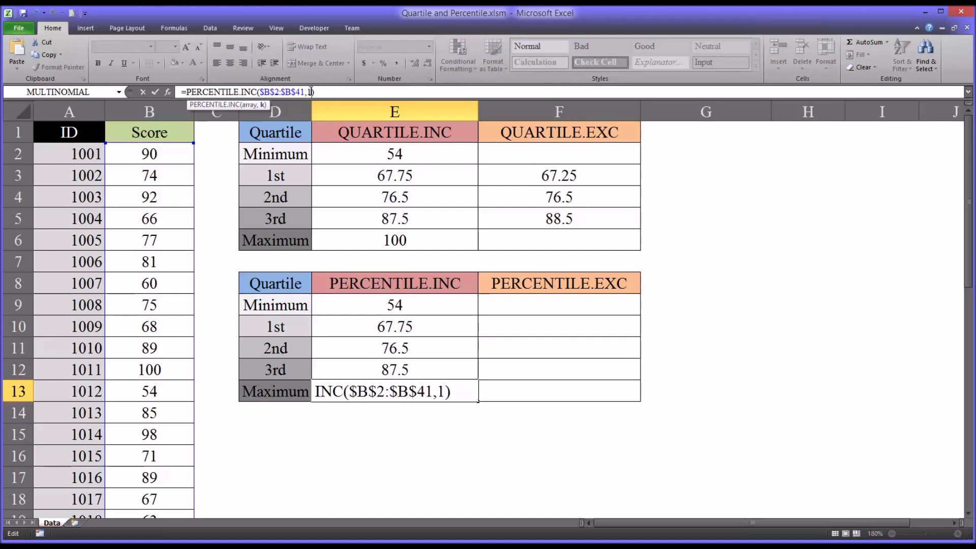
pyautogui.press('Return')
pyautogui.click(339, 307)
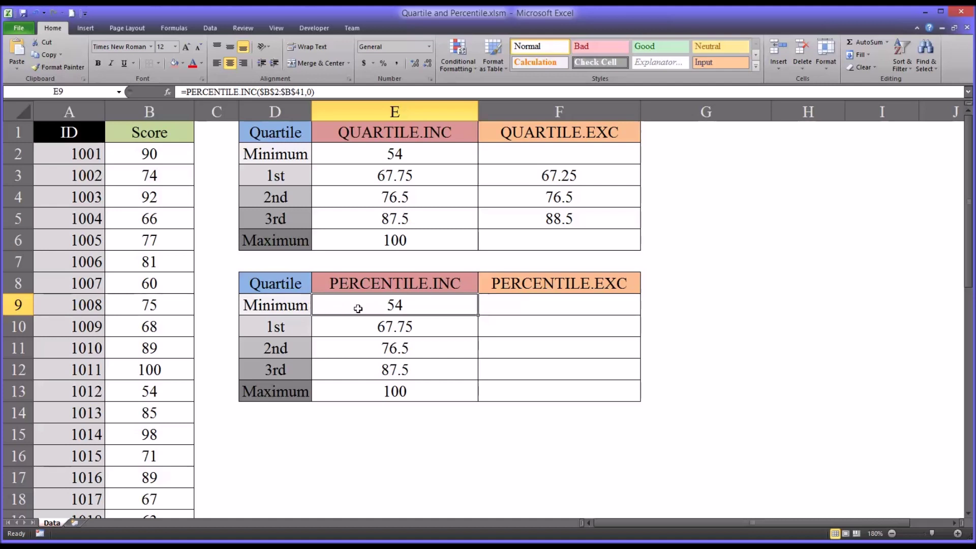
pyautogui.click(361, 326)
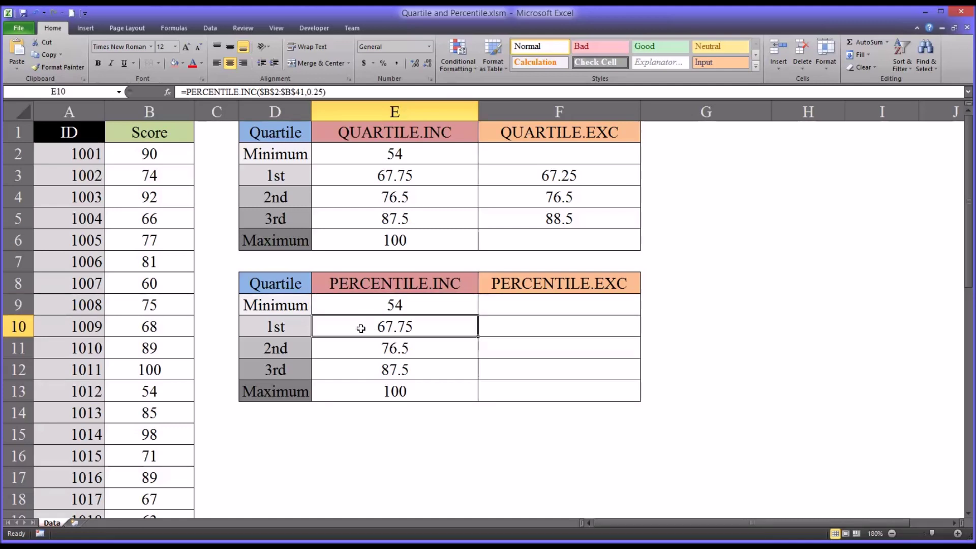
pyautogui.click(359, 349)
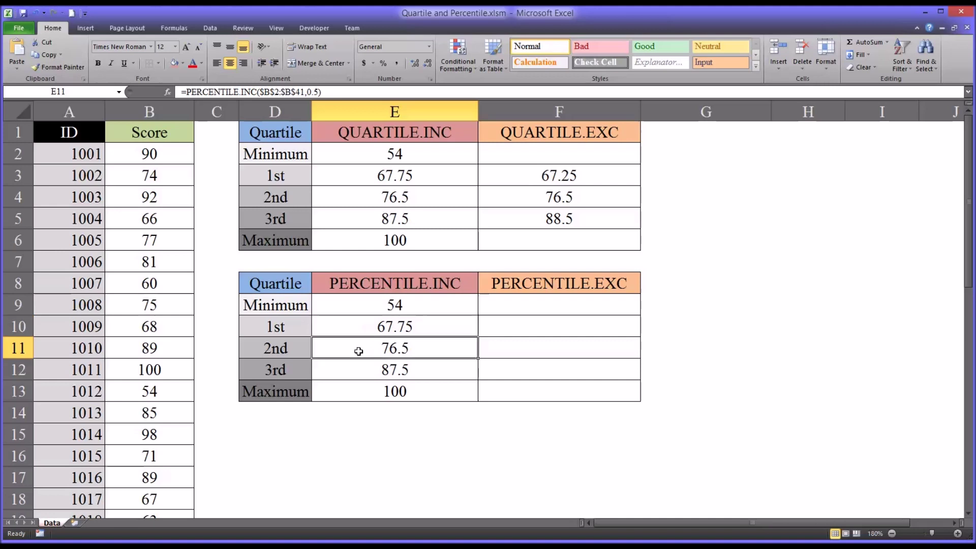
pyautogui.click(363, 368)
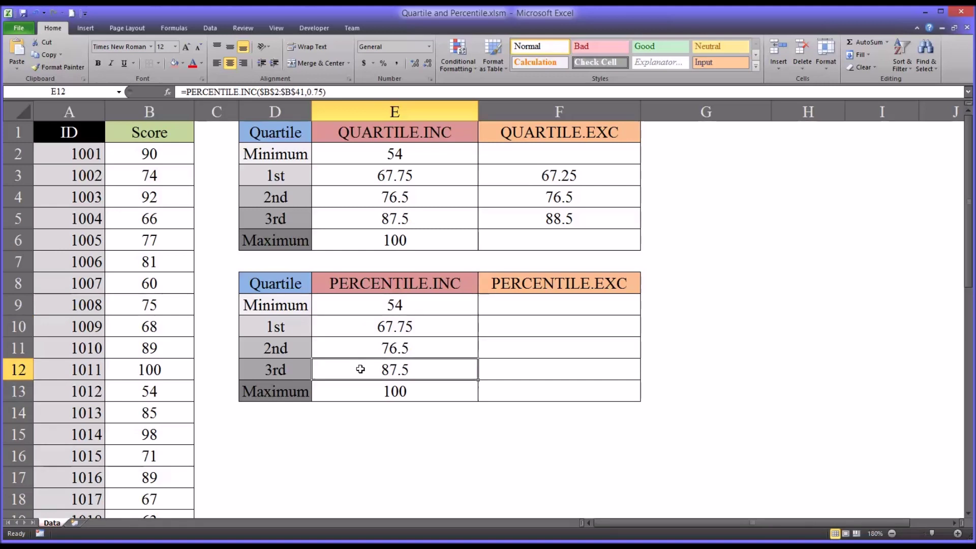
pyautogui.click(360, 397)
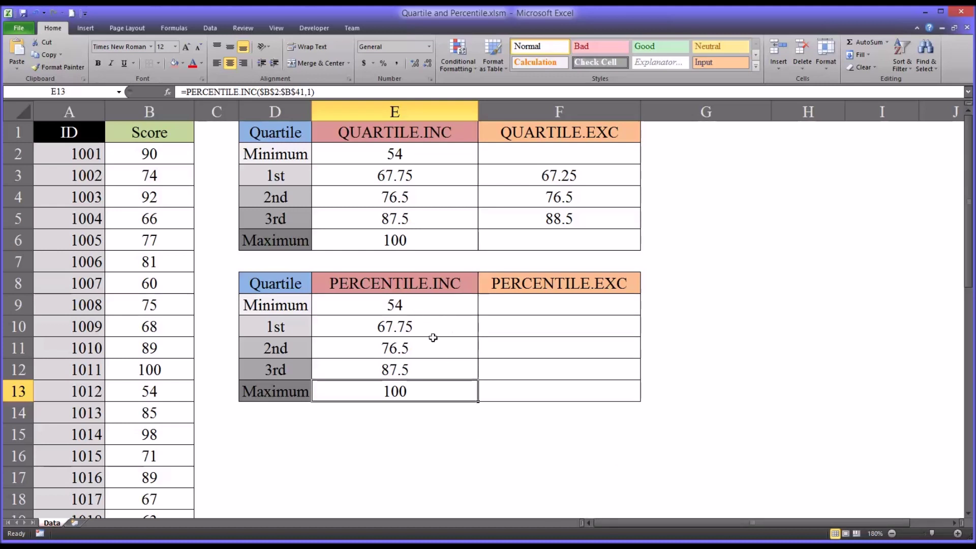
pyautogui.click(421, 308)
pyautogui.click(425, 324)
pyautogui.click(418, 345)
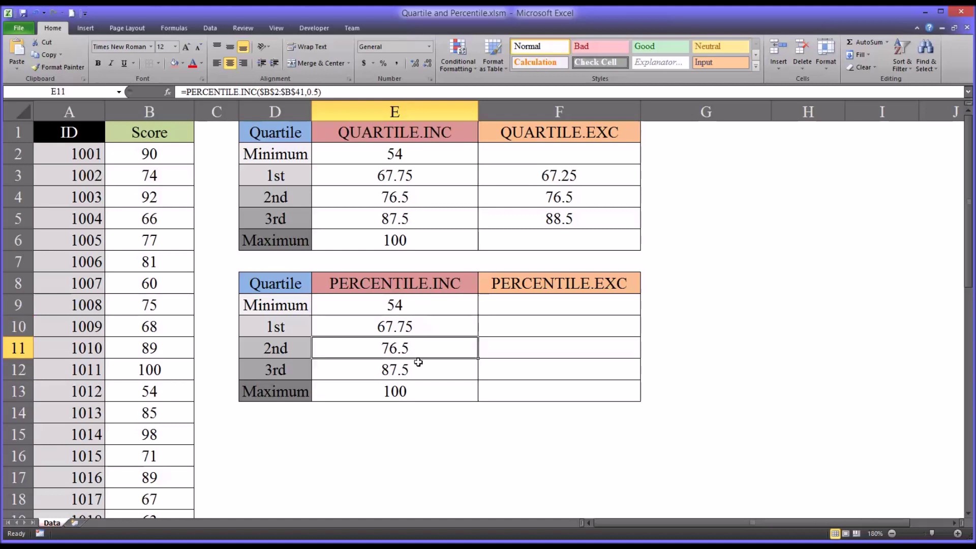
pyautogui.click(416, 371)
pyautogui.click(414, 389)
pyautogui.click(559, 283)
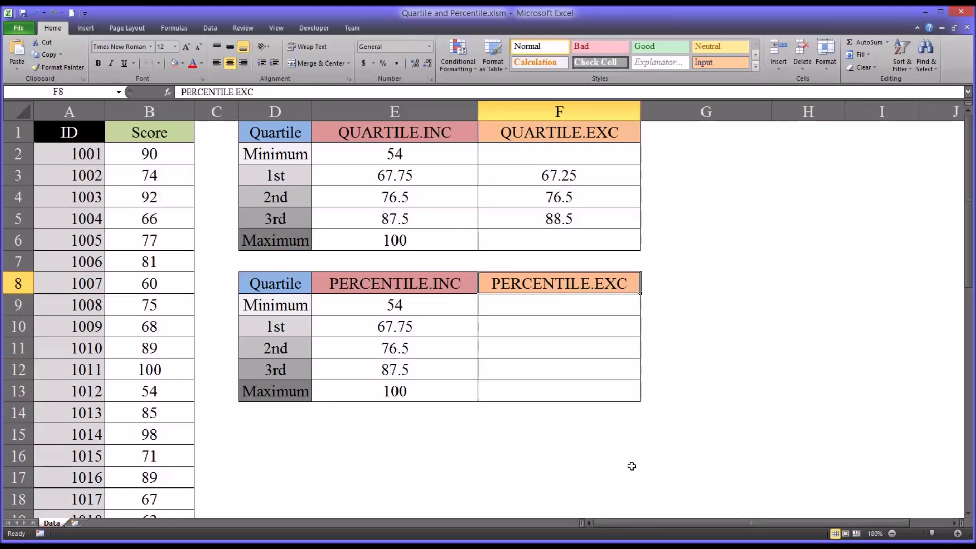
# Copy E10's formula into F10 and switch it to PERCENTILE.EXC, giving 67.25 like QUARTILE.EXC
pyautogui.click(452, 331)
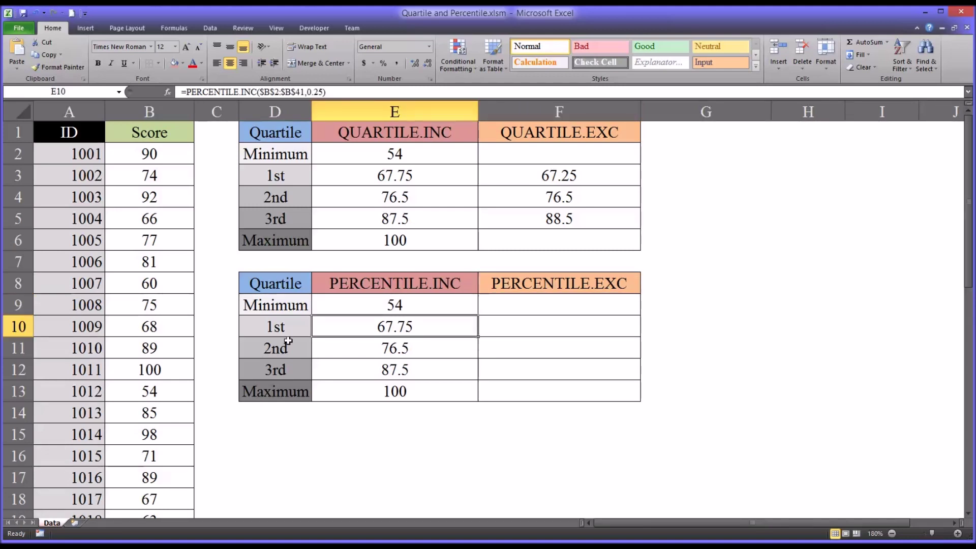
pyautogui.moveTo(479, 338); pyautogui.dragTo(561, 331)
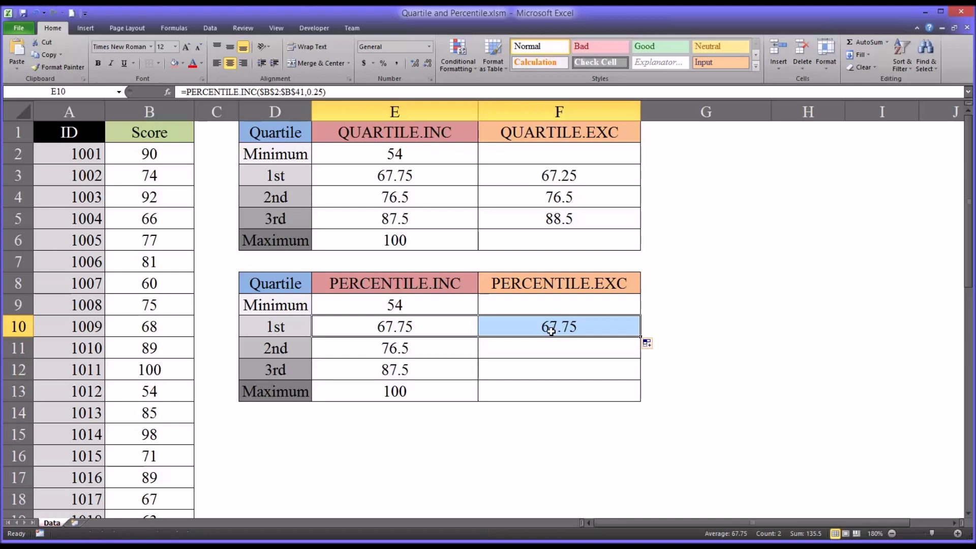
pyautogui.click(549, 331)
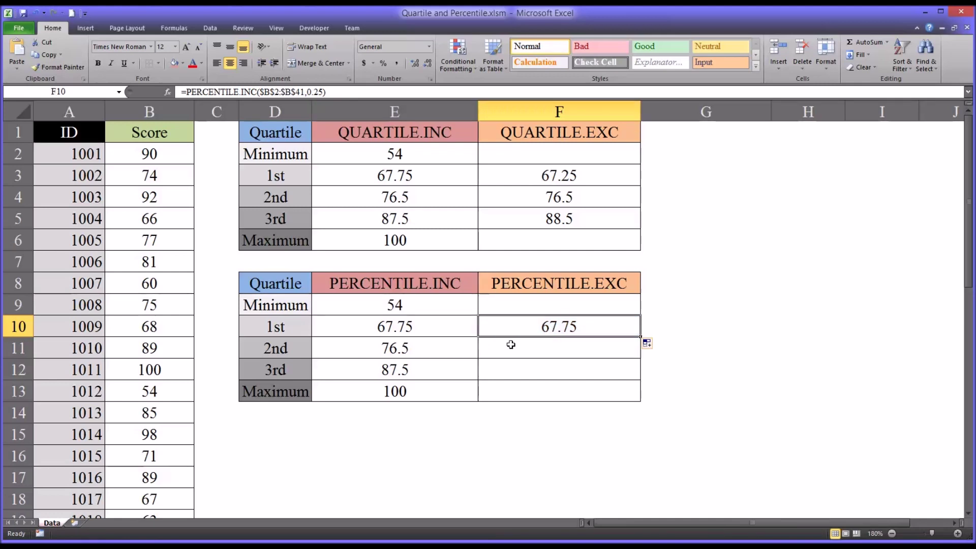
pyautogui.click(254, 92)
pyautogui.moveTo(257, 92); pyautogui.dragTo(242, 93)
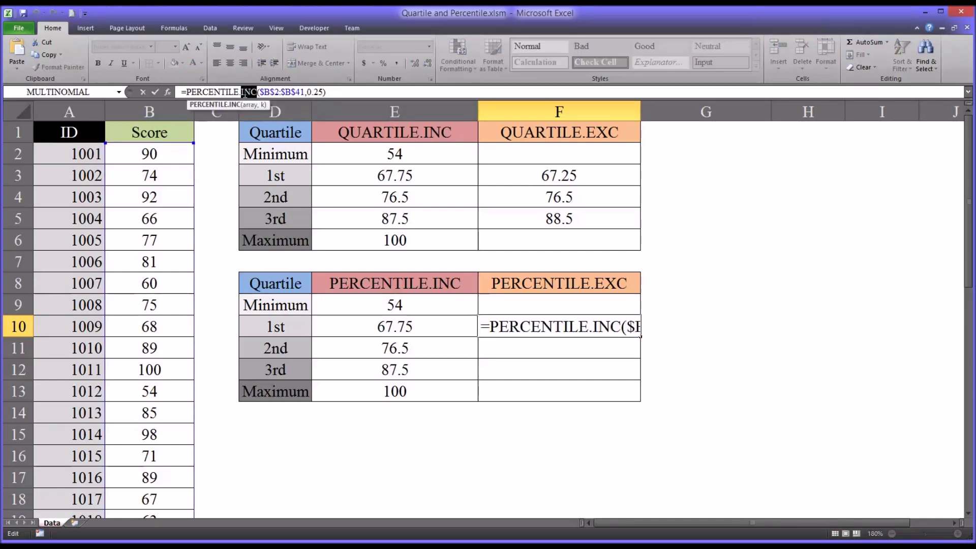
pyautogui.write('exc')
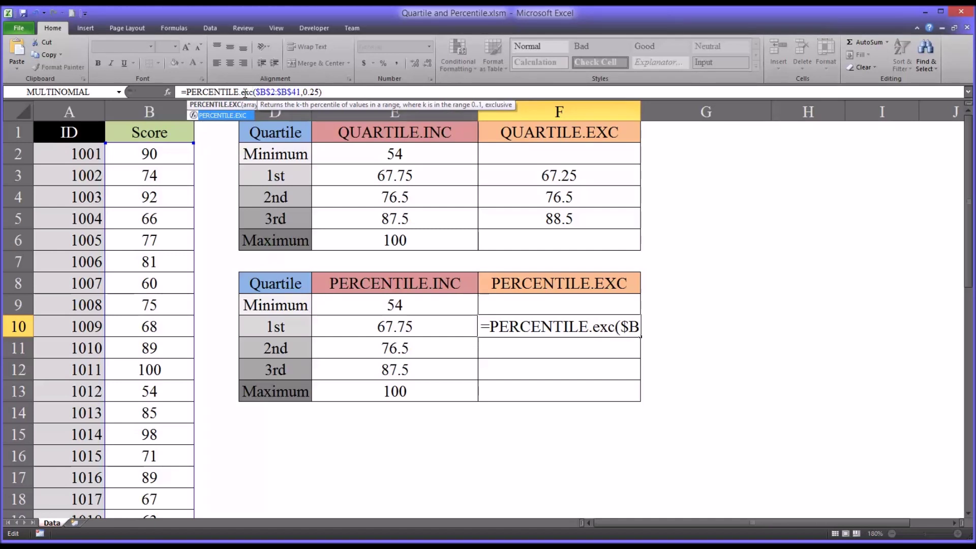
pyautogui.press('Return')
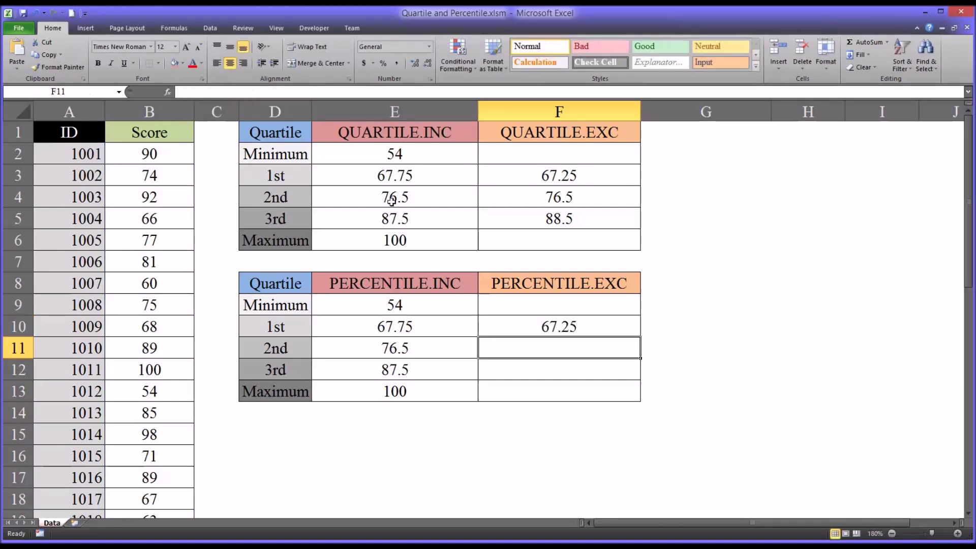
pyautogui.click(507, 328)
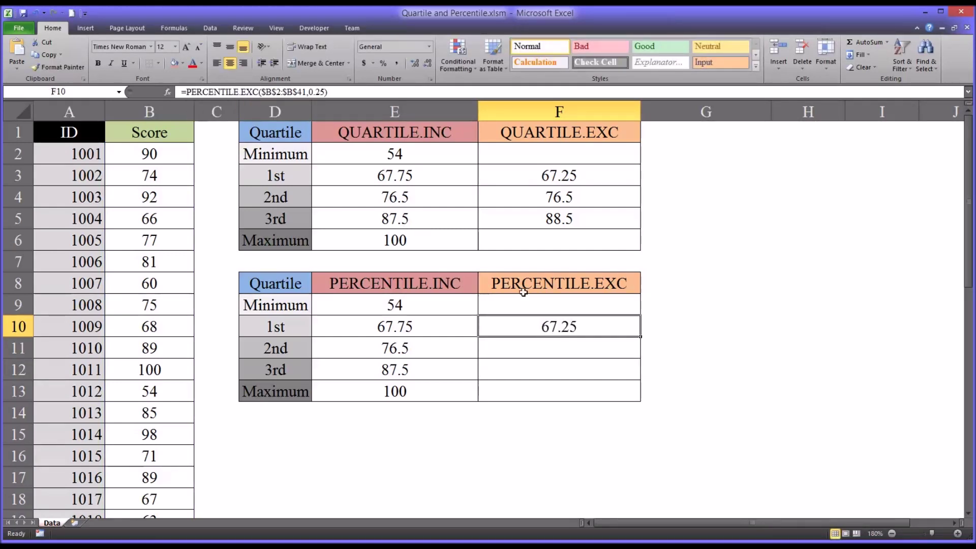
pyautogui.click(517, 180)
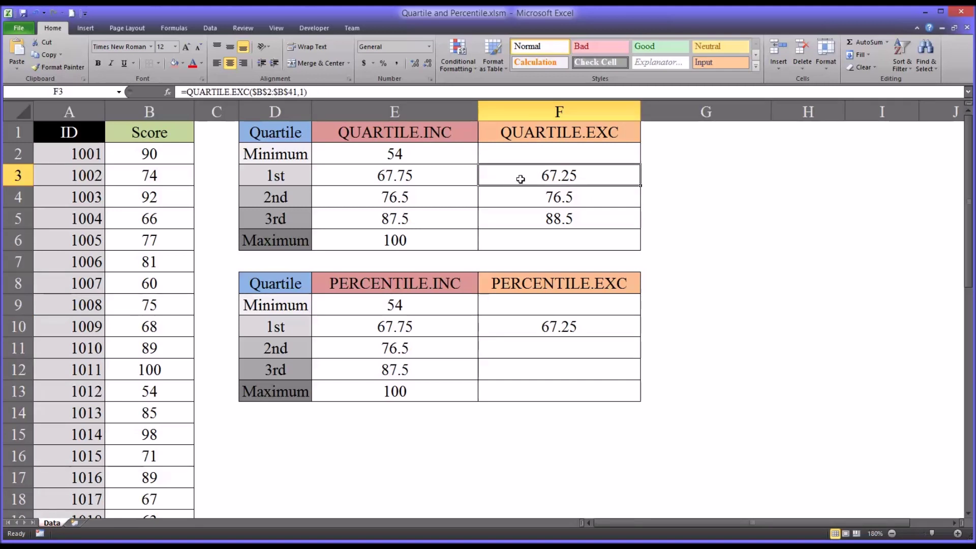
pyautogui.click(495, 331)
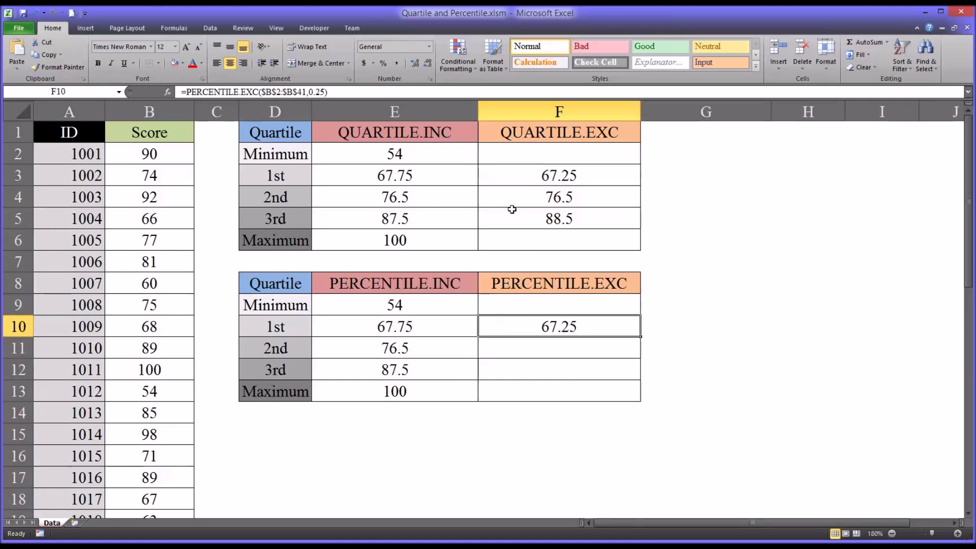
pyautogui.click(514, 184)
# Fill F10 down to F12 and change F11's k to .5, giving 76.5
pyautogui.click(523, 330)
pyautogui.moveTo(642, 338); pyautogui.dragTo(638, 374)
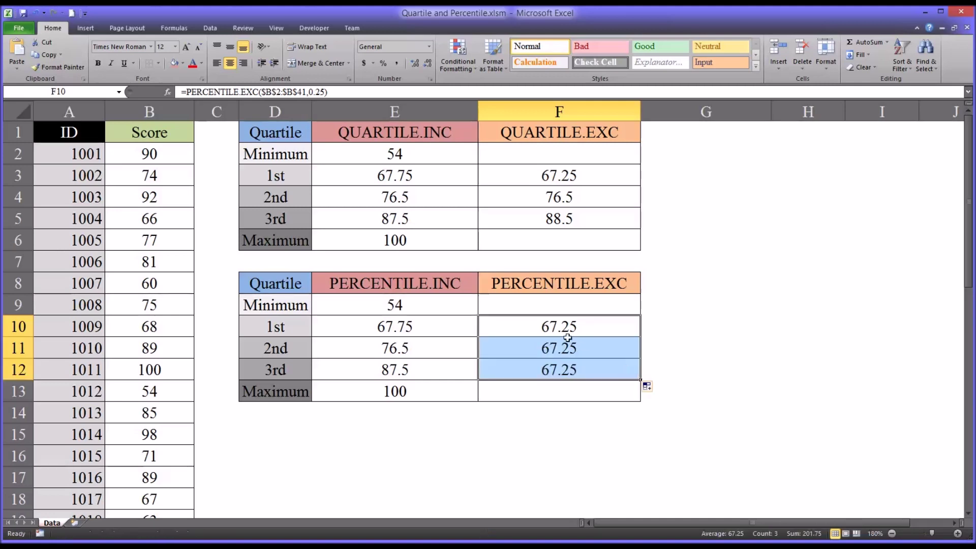
pyautogui.click(557, 350)
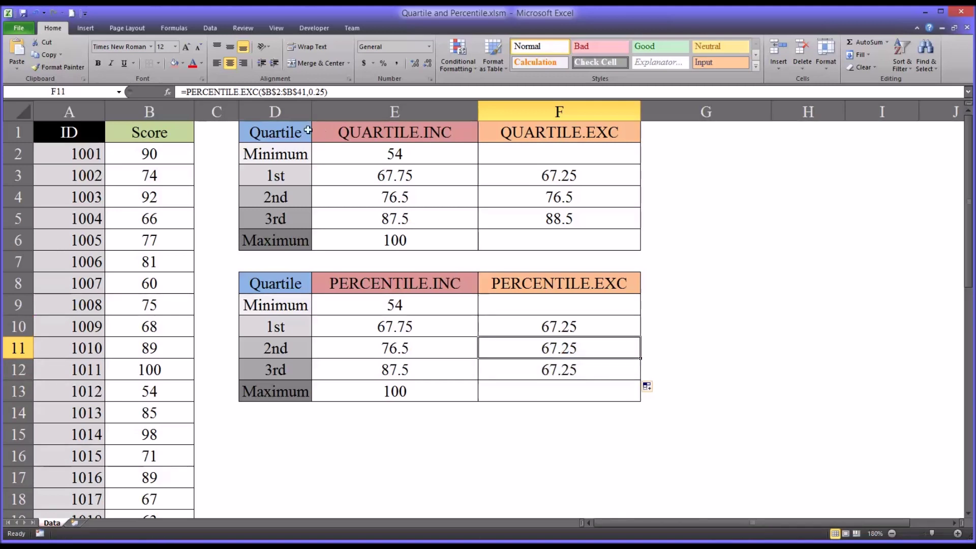
pyautogui.click(325, 92)
pyautogui.moveTo(324, 92); pyautogui.dragTo(310, 92)
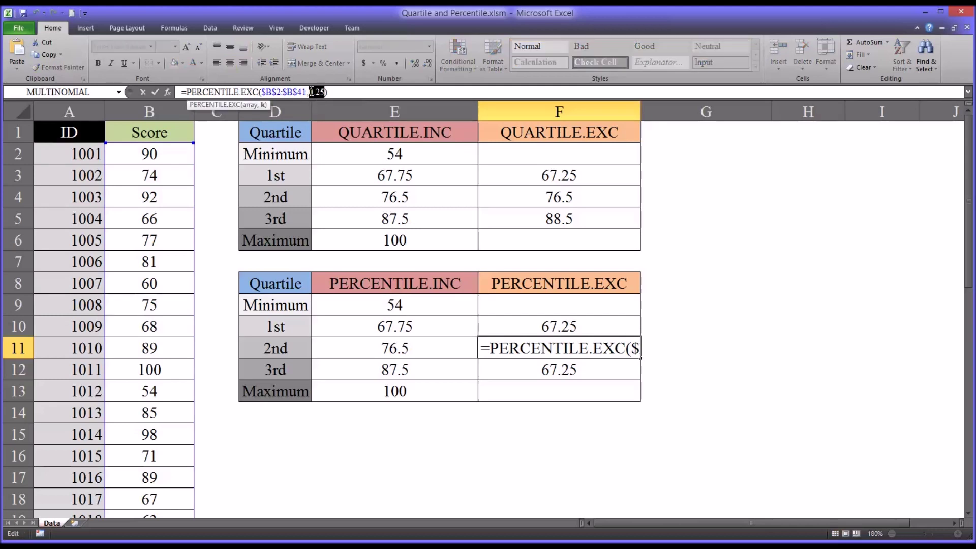
pyautogui.write('.5')
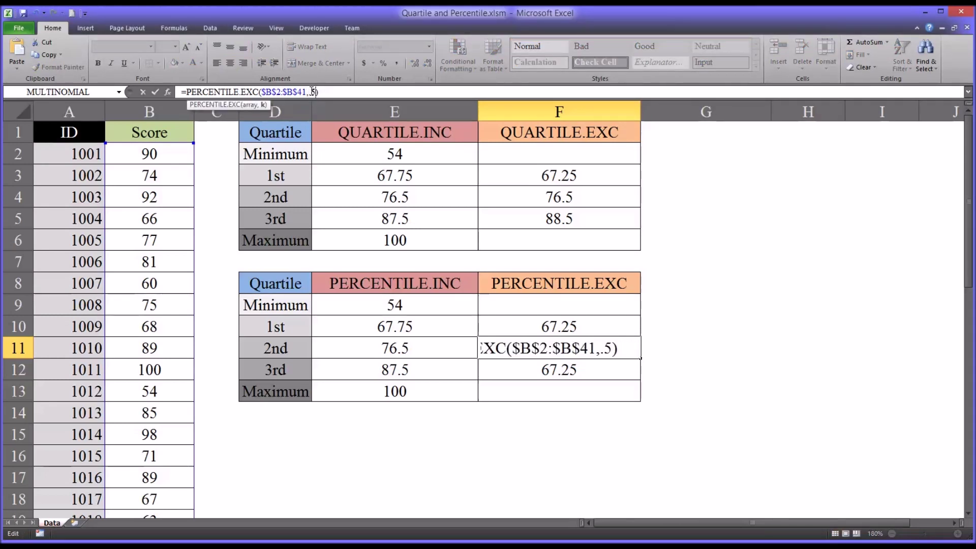
pyautogui.press('Return')
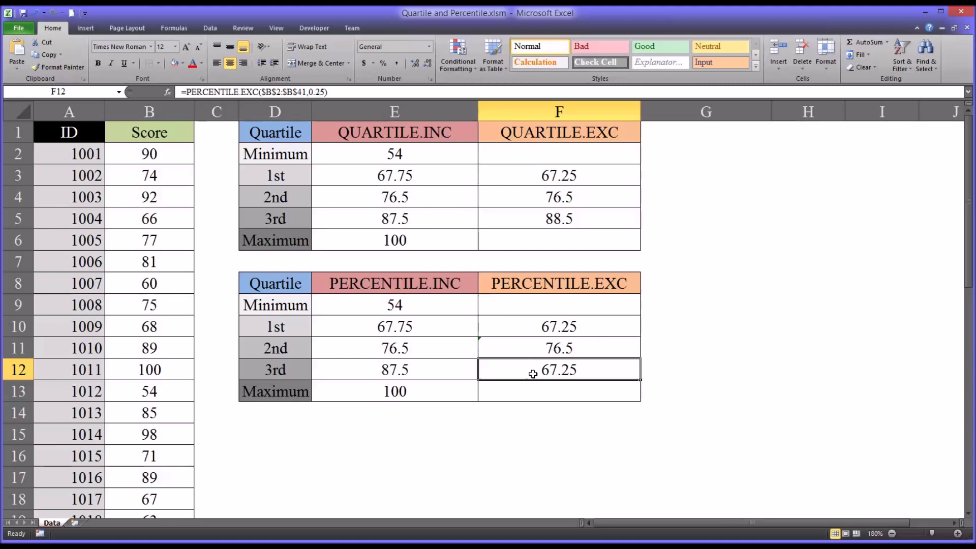
# Change F12's k to 0.75, giving 88.5, and compare with the QUARTILE.EXC 3rd quartile
pyautogui.click(323, 92)
pyautogui.click(319, 92)
pyautogui.press('BackSpace')
pyautogui.write('7')
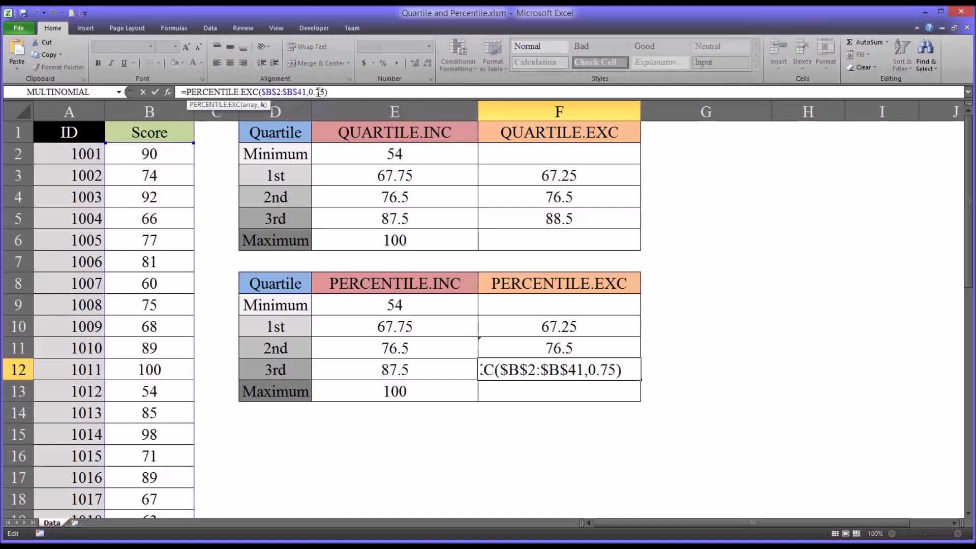
pyautogui.press('Return')
pyautogui.click(507, 371)
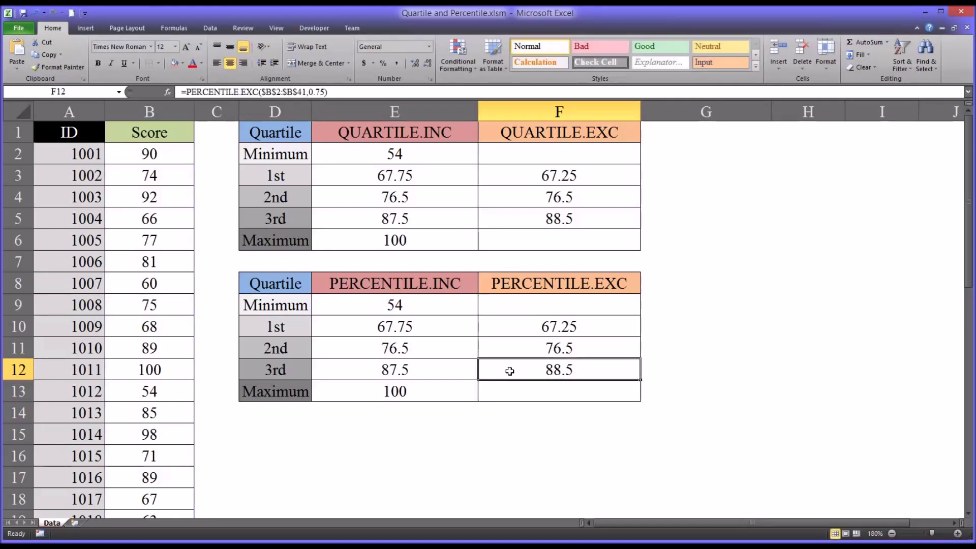
pyautogui.click(521, 218)
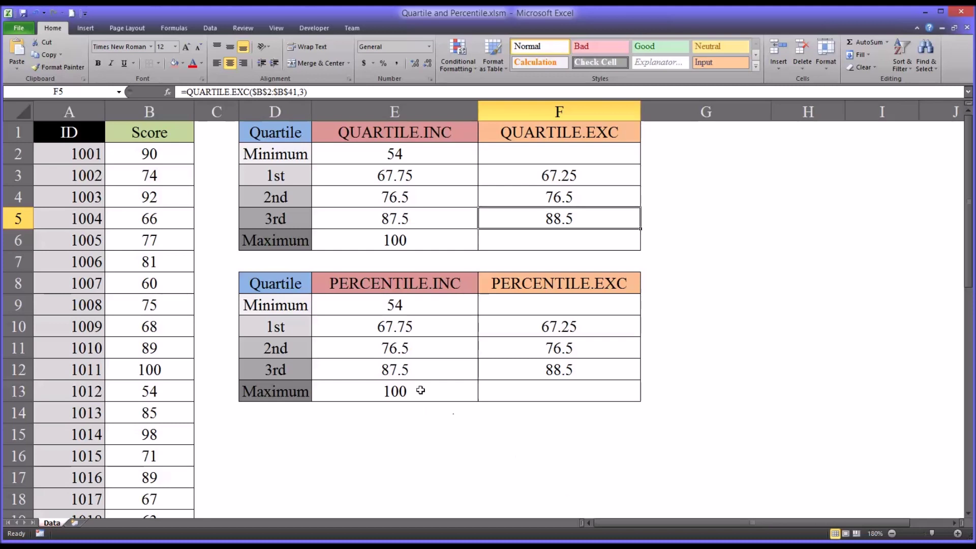
pyautogui.click(430, 371)
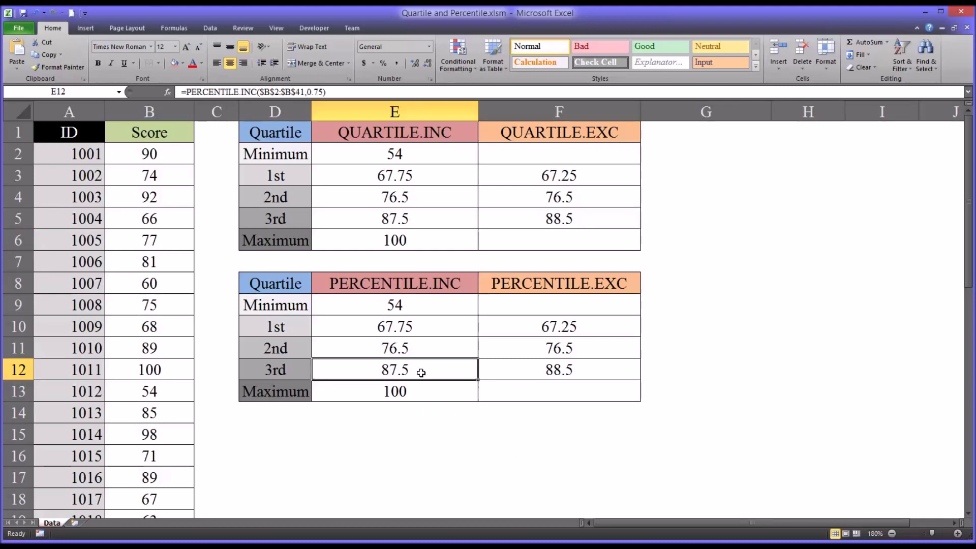
pyautogui.hotkey('ctrl', 'c')
pyautogui.click(412, 447)
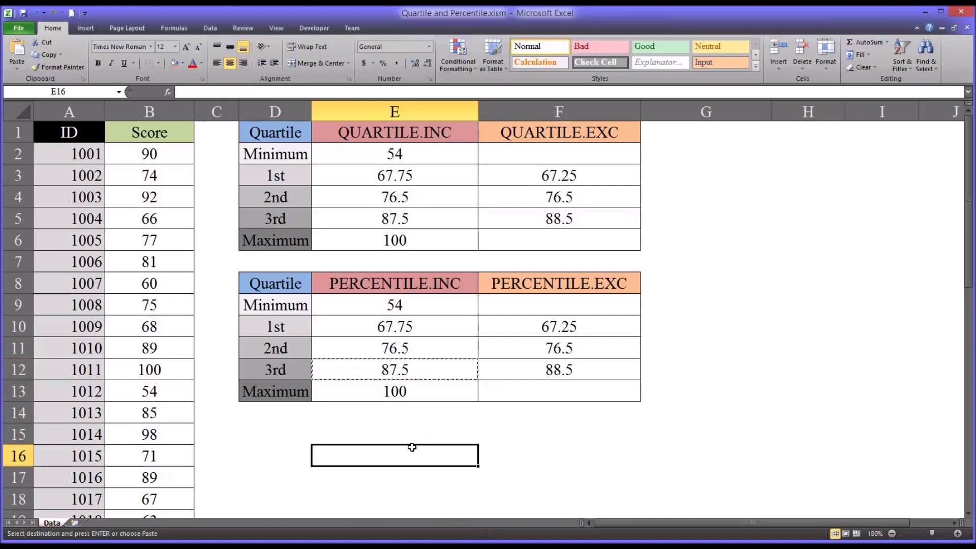
pyautogui.hotkey('ctrl', 'v')
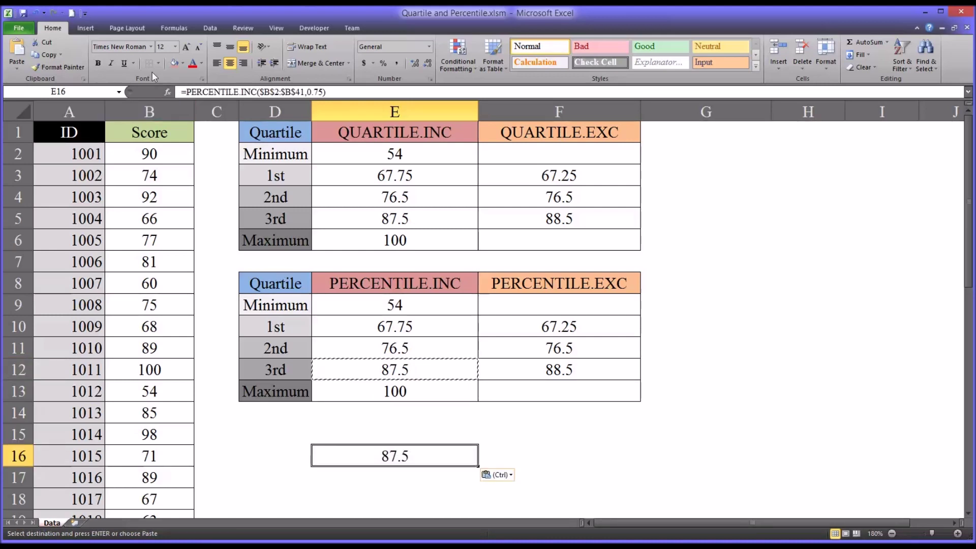
pyautogui.press('Escape')
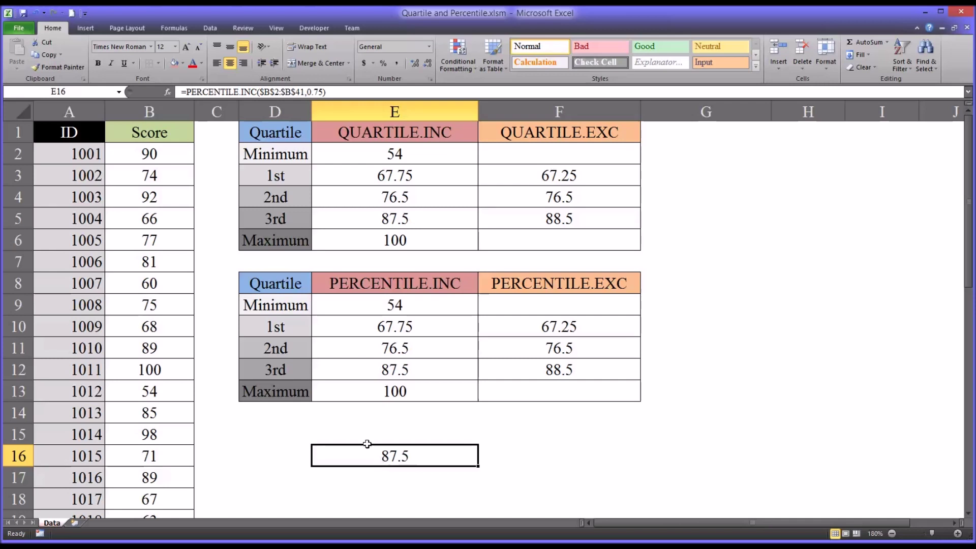
pyautogui.click(323, 91)
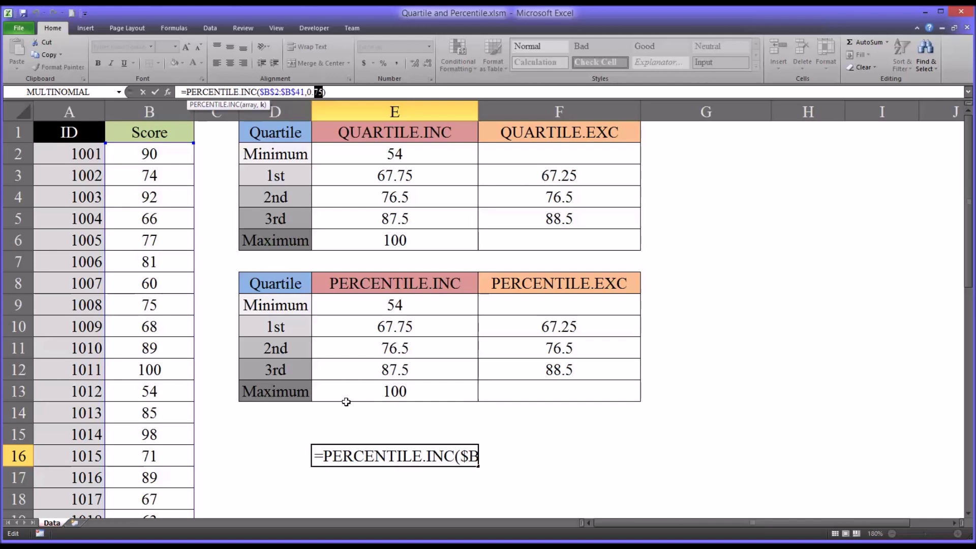
pyautogui.write('90')
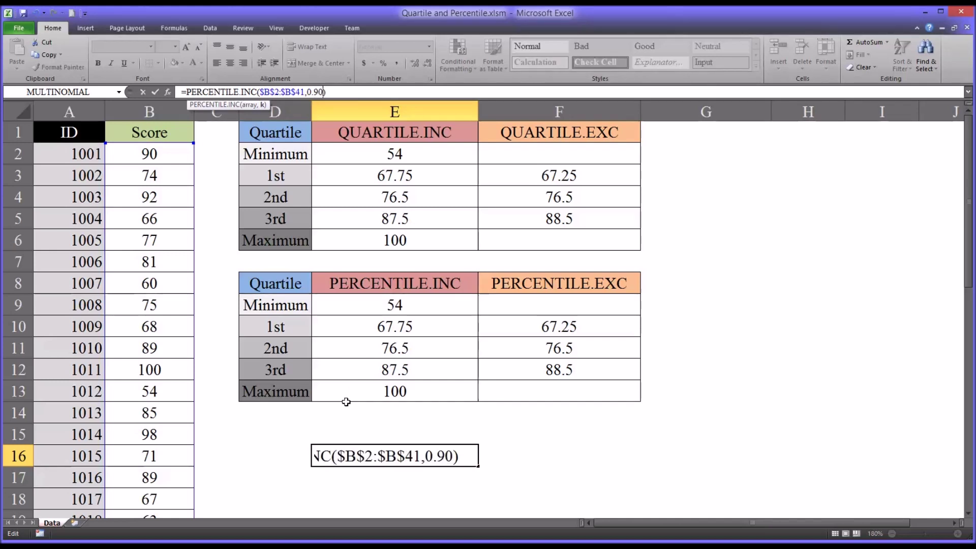
pyautogui.press('Return')
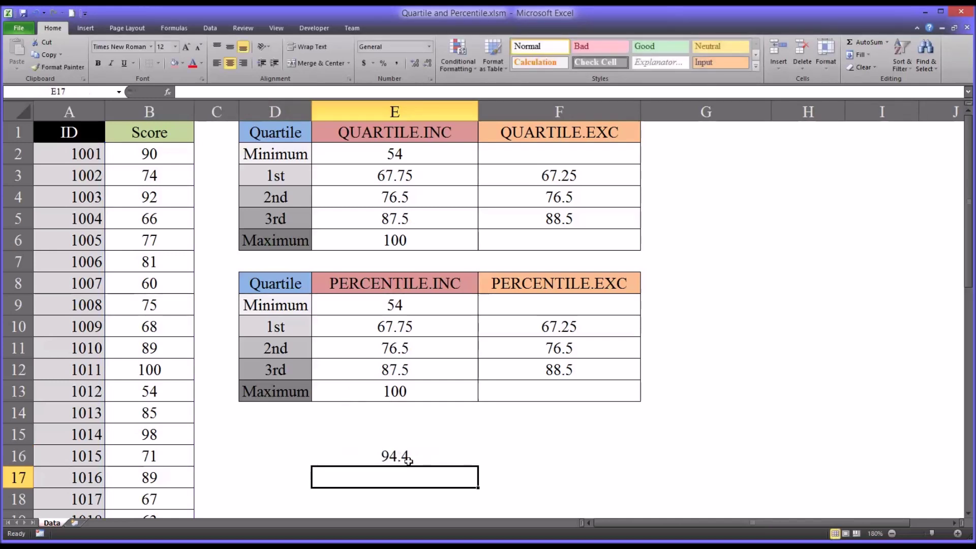
pyautogui.click(388, 455)
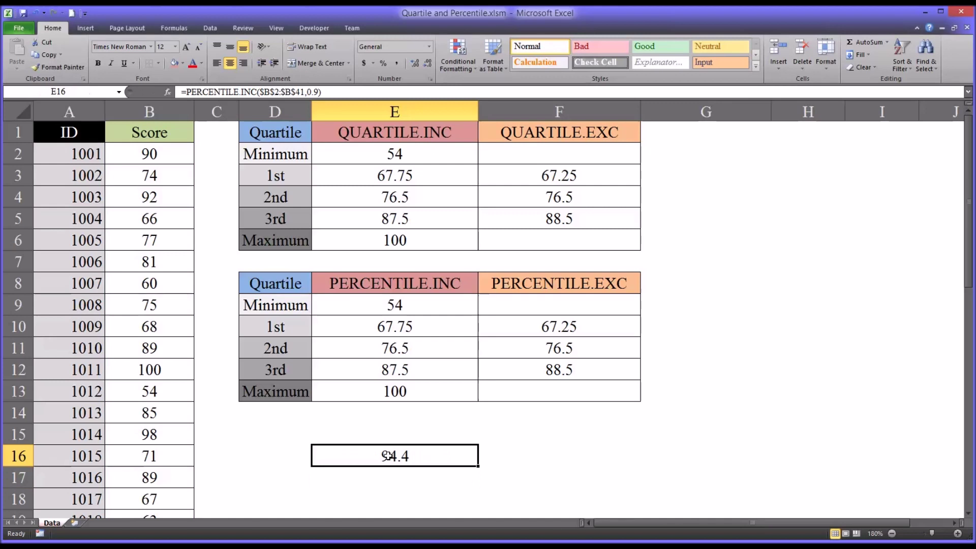
pyautogui.click(319, 91)
pyautogui.moveTo(320, 92); pyautogui.dragTo(306, 92)
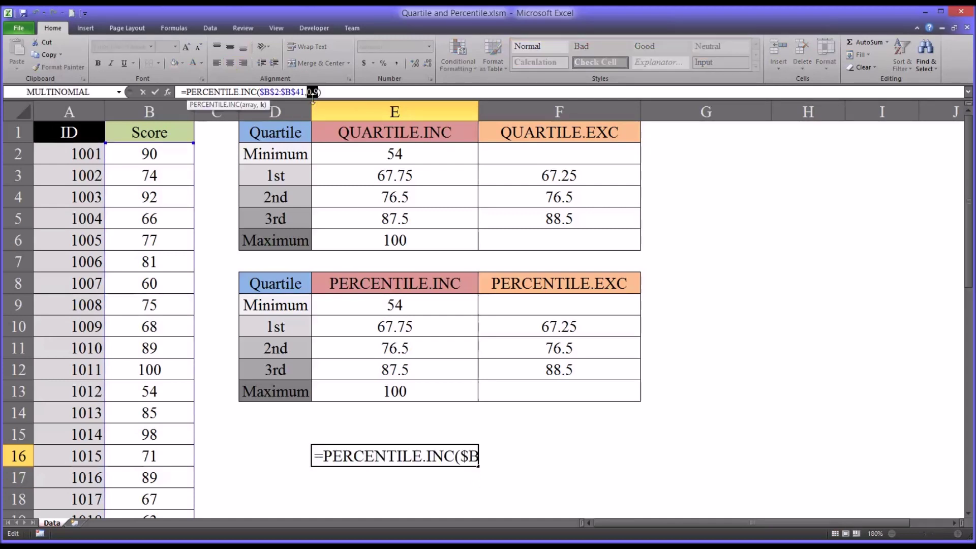
pyautogui.write('.15')
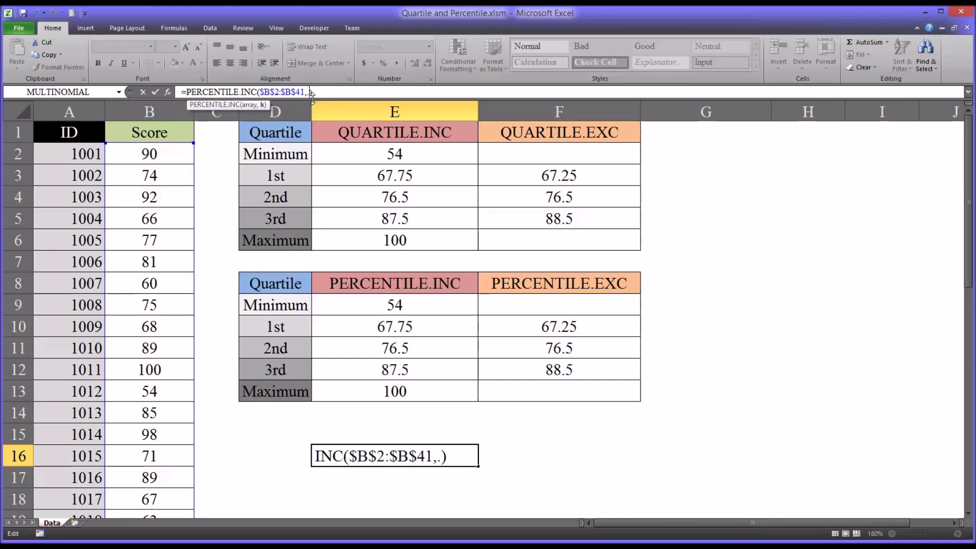
pyautogui.press('Return')
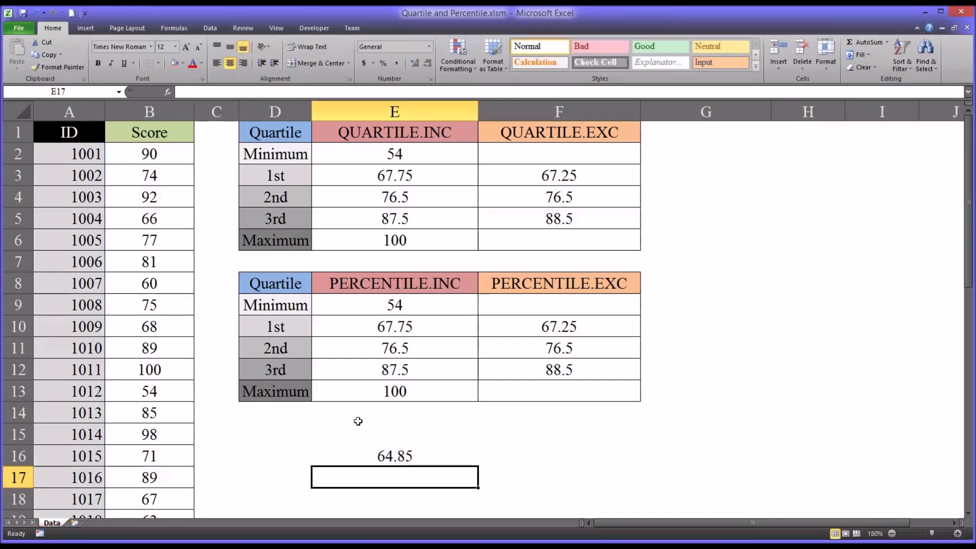
pyautogui.click(390, 463)
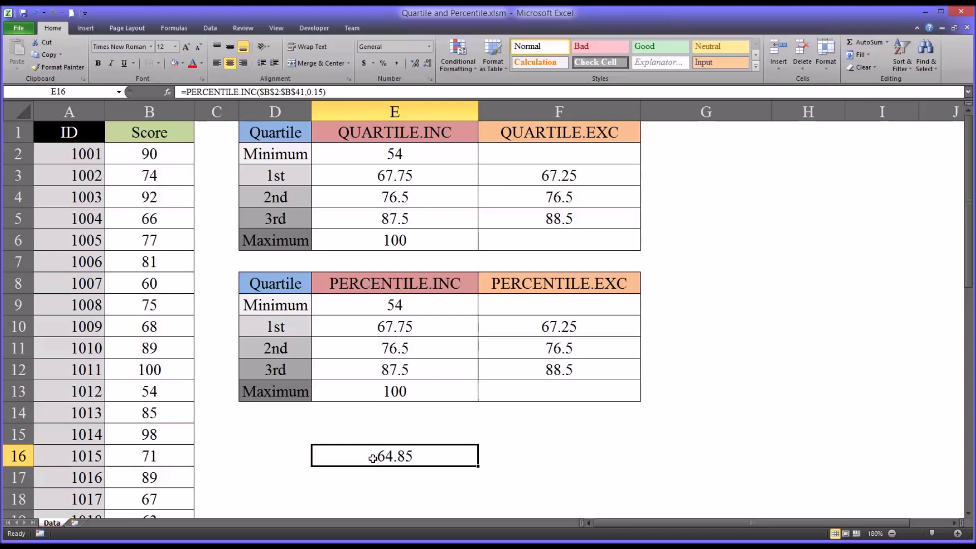
pyautogui.press('Delete')
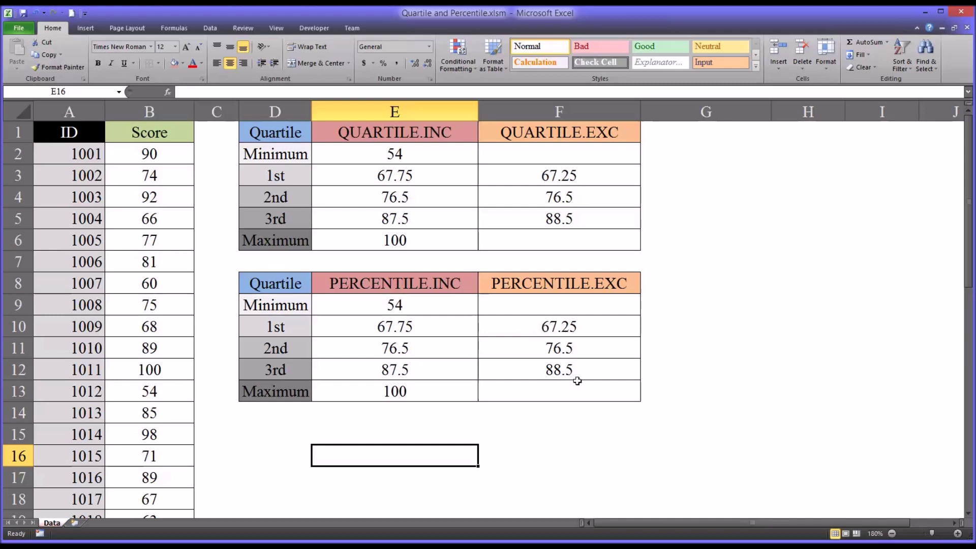
pyautogui.click(565, 368)
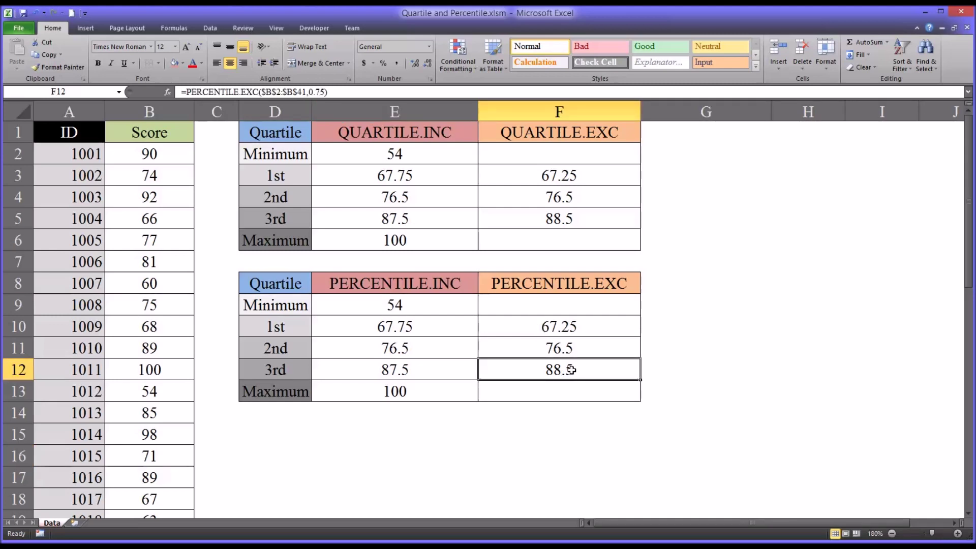
pyautogui.hotkey('ctrl', 'c')
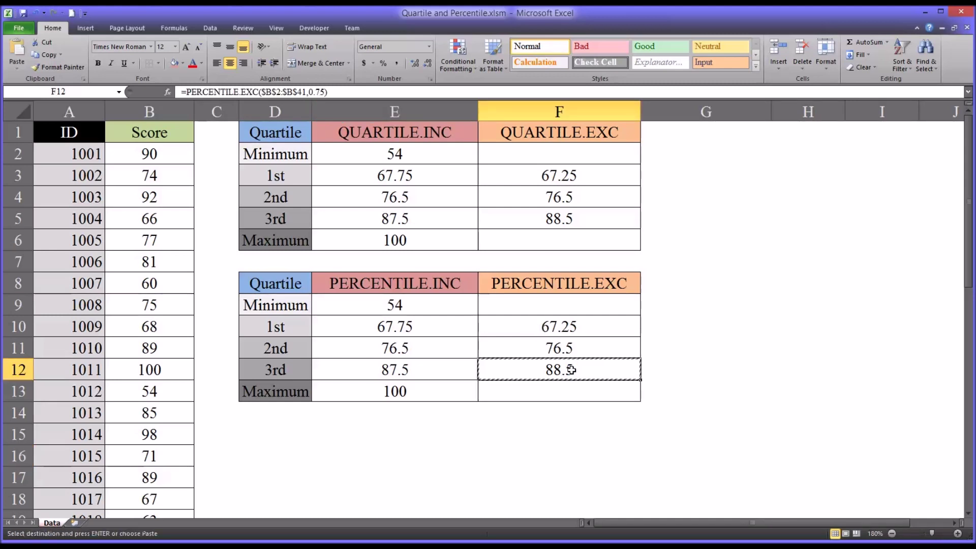
pyautogui.moveTo(547, 447); pyautogui.dragTo(548, 444)
pyautogui.click(545, 438)
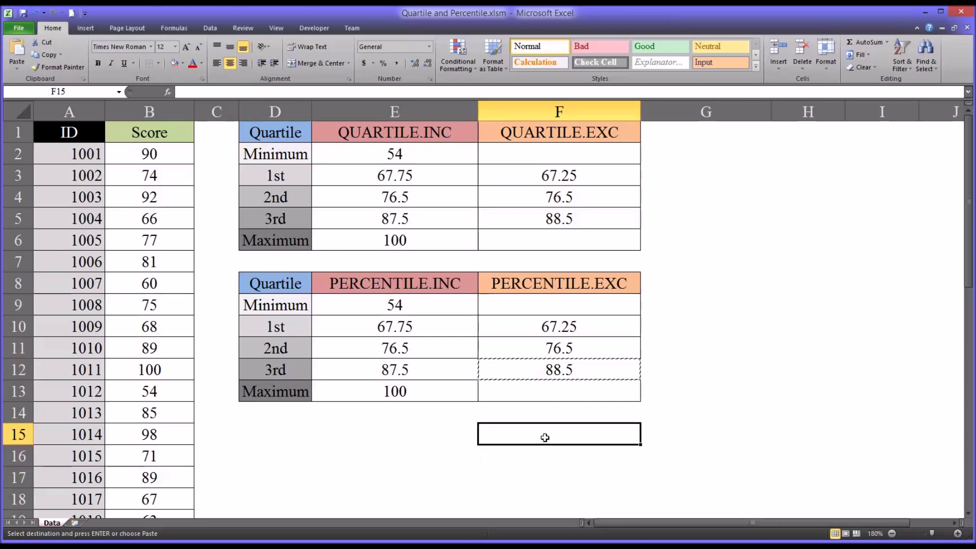
pyautogui.hotkey('ctrl', 'v')
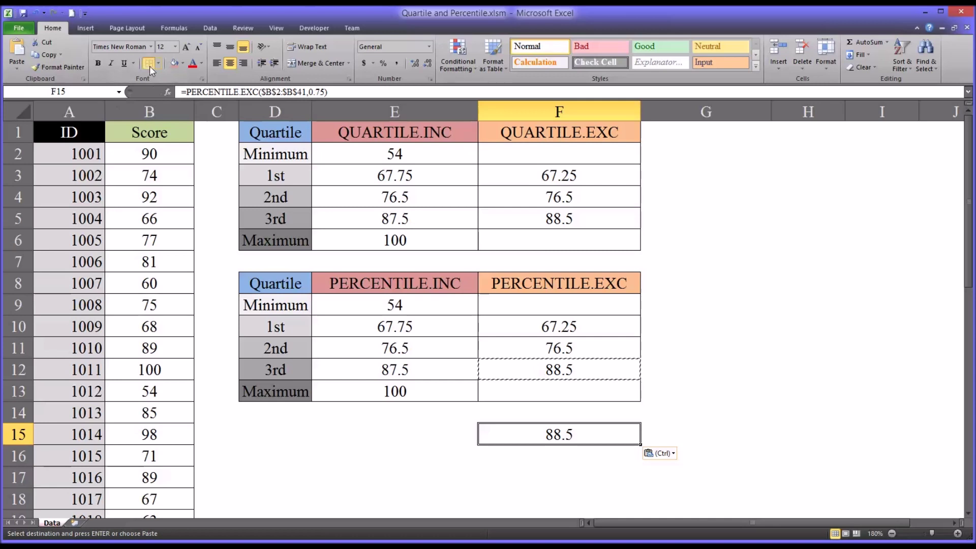
pyautogui.press('Escape')
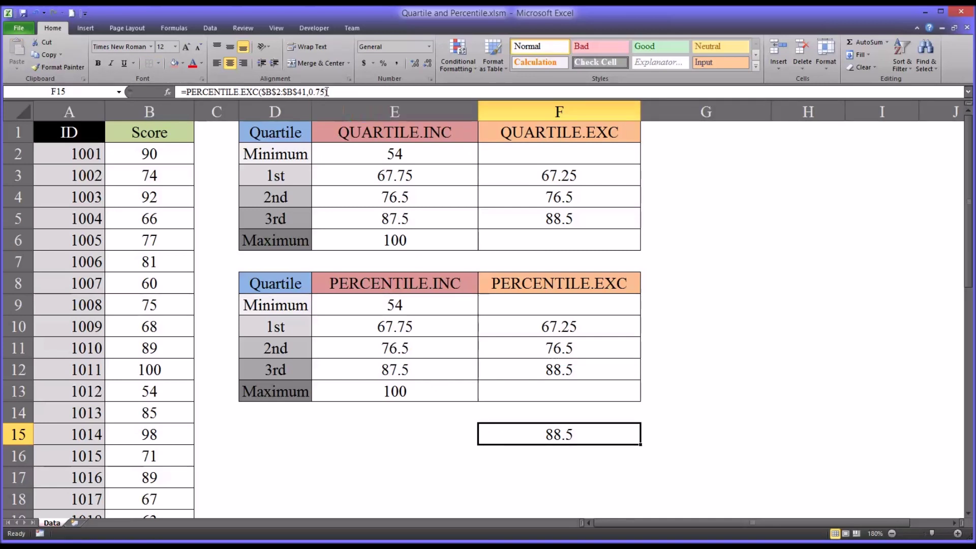
pyautogui.moveTo(327, 91); pyautogui.dragTo(309, 92)
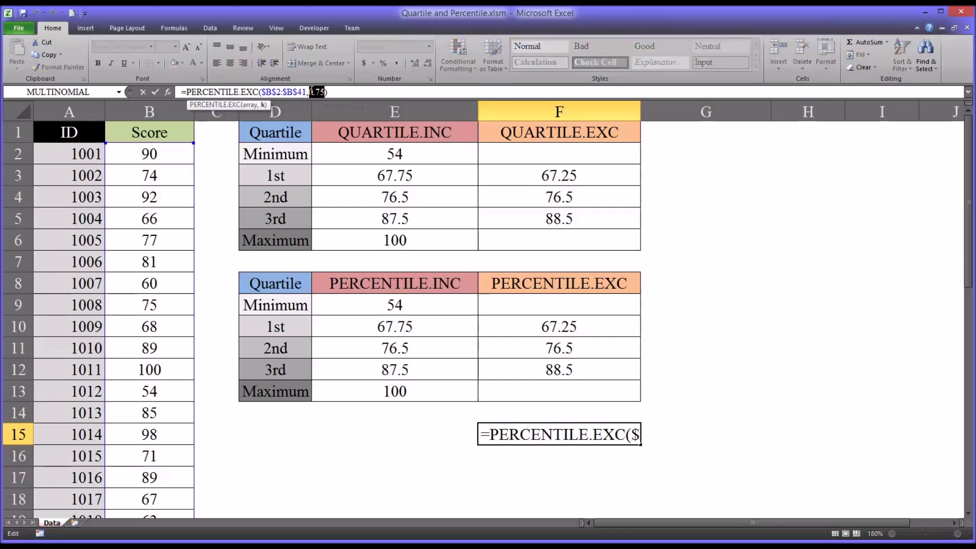
pyautogui.write('0')
pyautogui.press('Return')
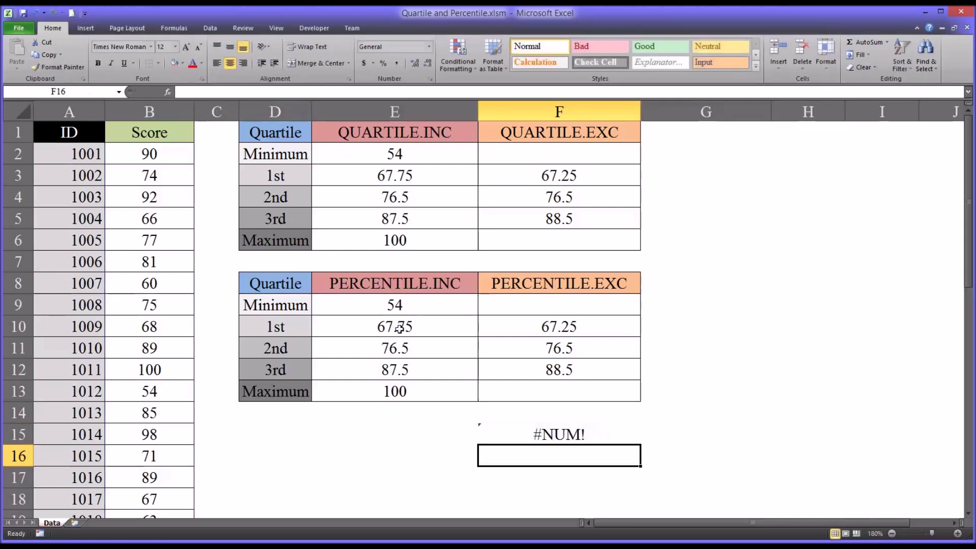
pyautogui.click(500, 434)
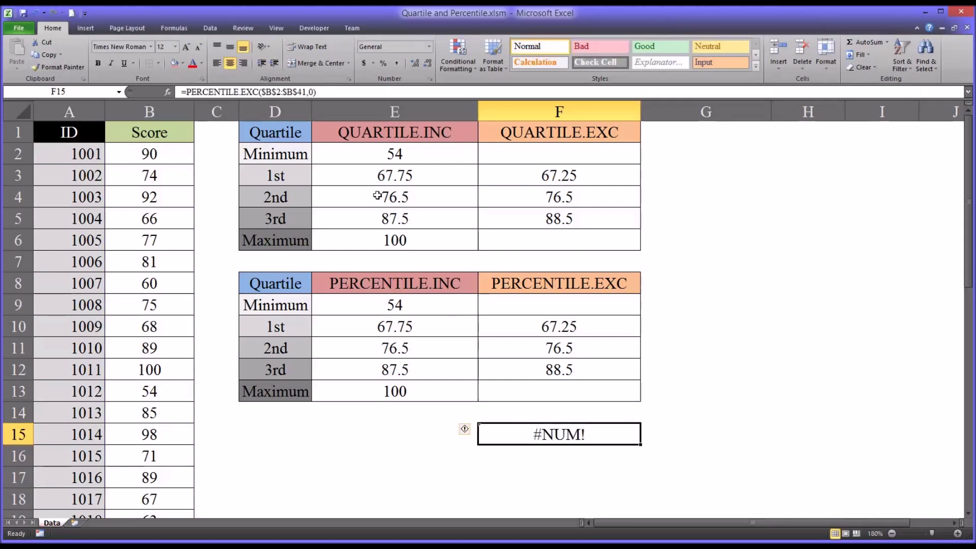
pyautogui.doubleClick(311, 91)
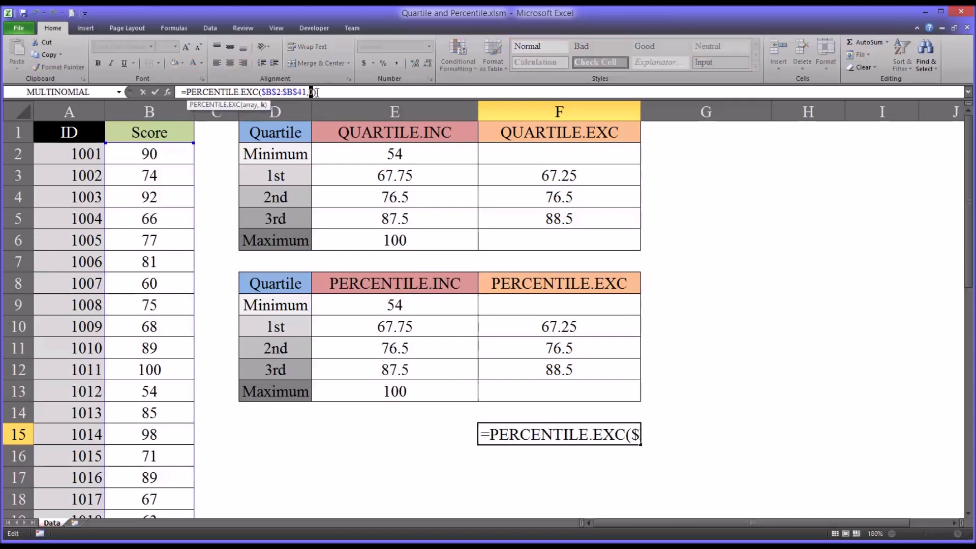
pyautogui.write('1')
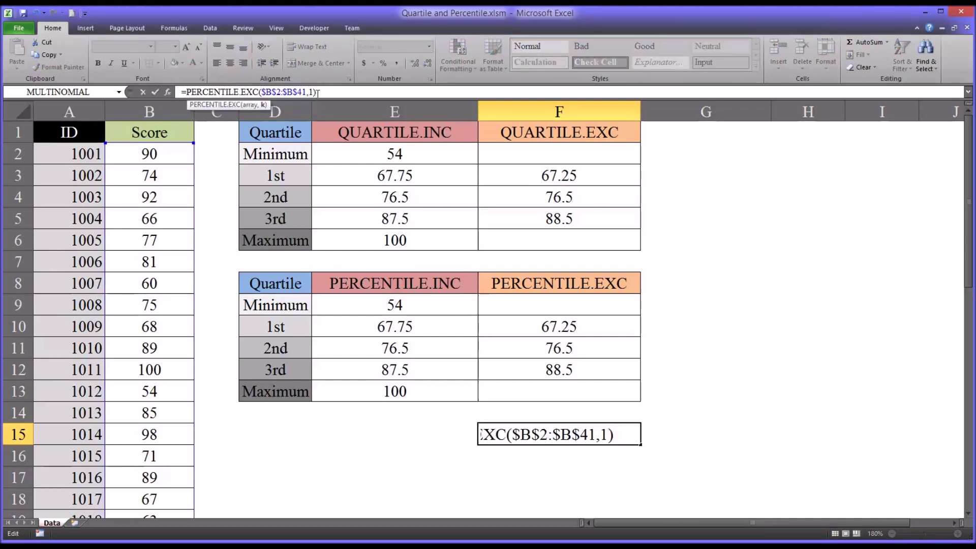
pyautogui.press('Return')
pyautogui.click(507, 435)
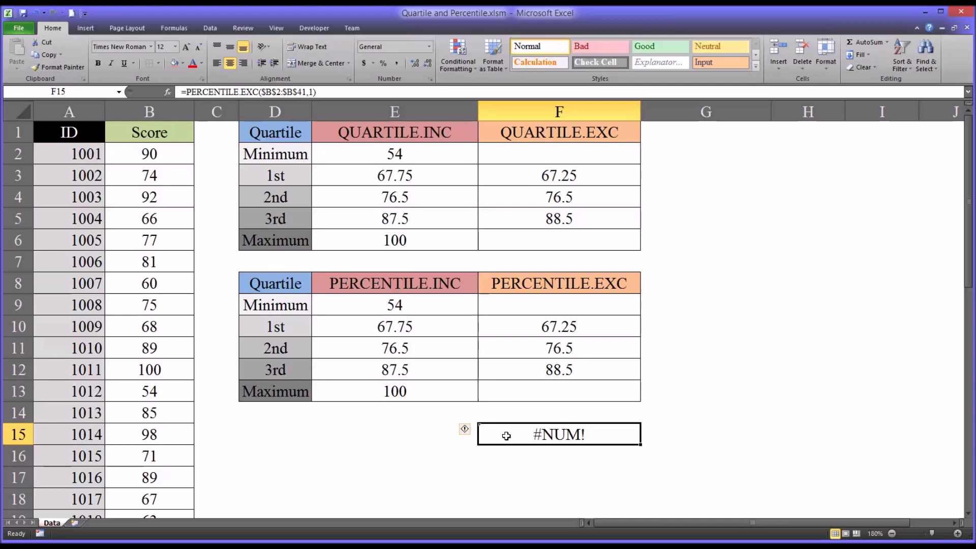
pyautogui.press('Delete')
pyautogui.press('Return')
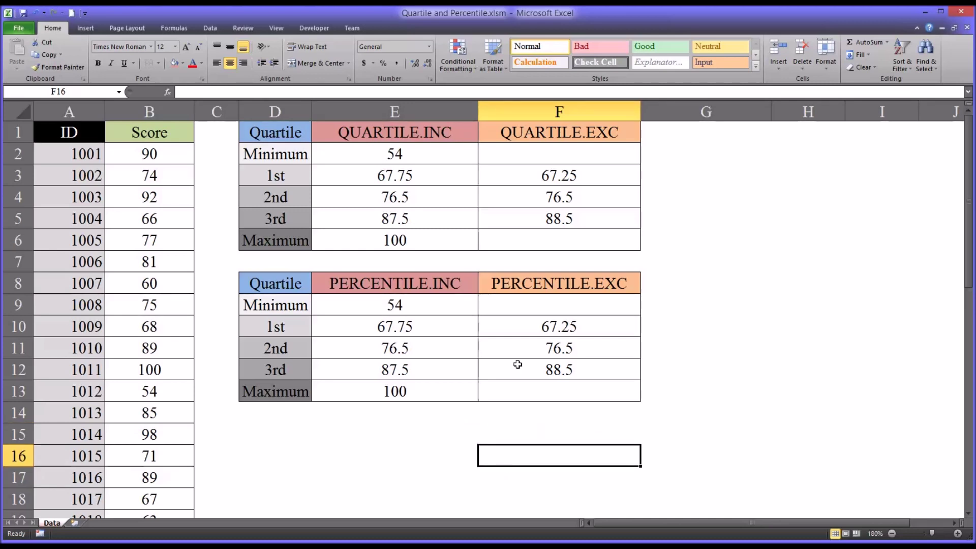
pyautogui.click(413, 136)
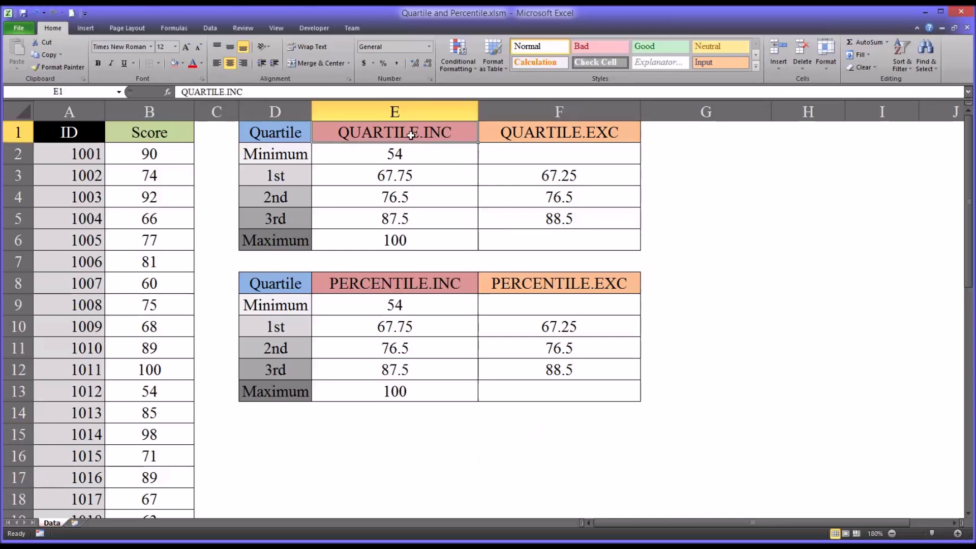
pyautogui.click(510, 135)
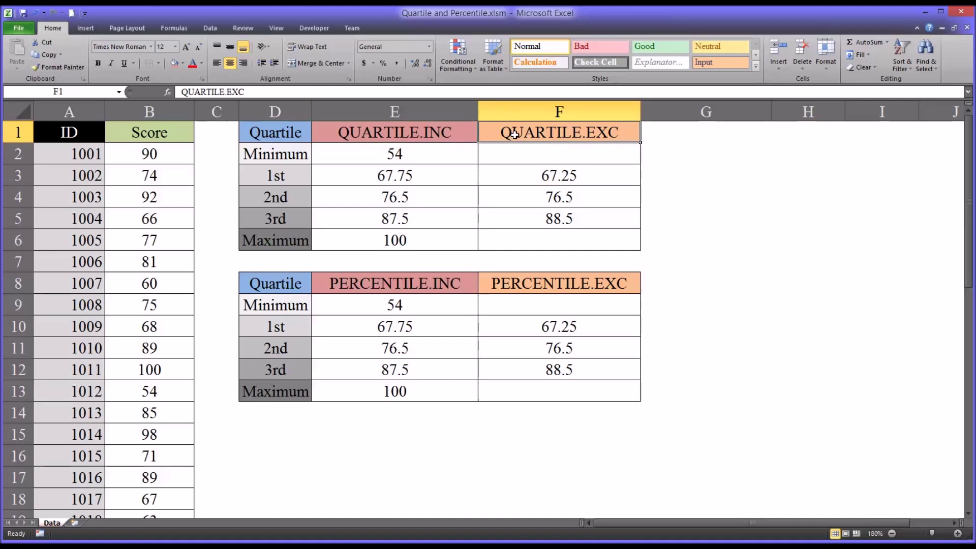
pyautogui.click(412, 286)
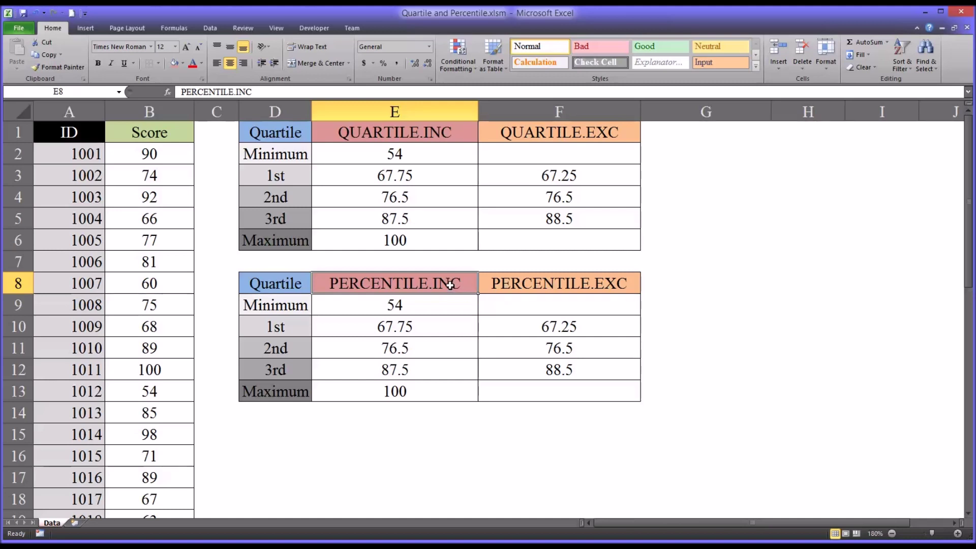
pyautogui.click(426, 133)
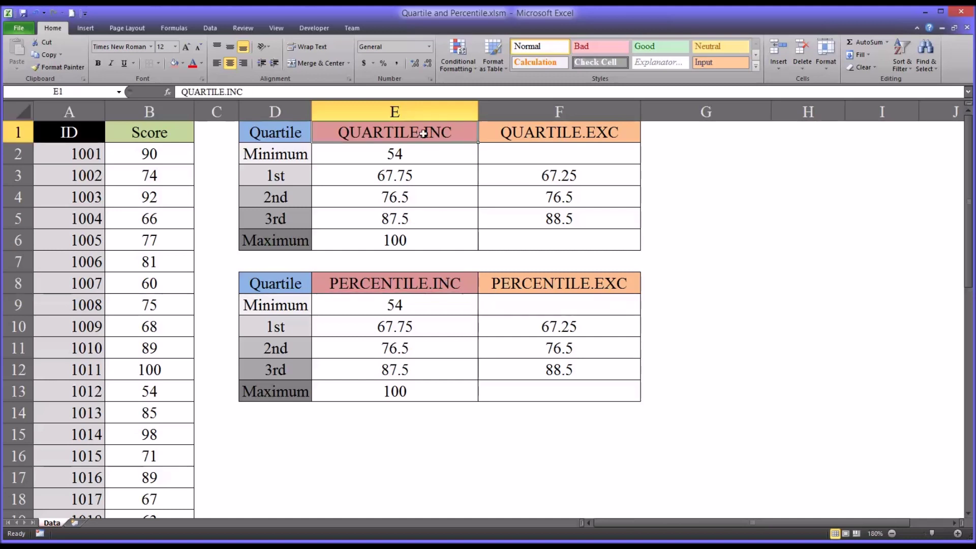
pyautogui.click(510, 137)
pyautogui.click(447, 134)
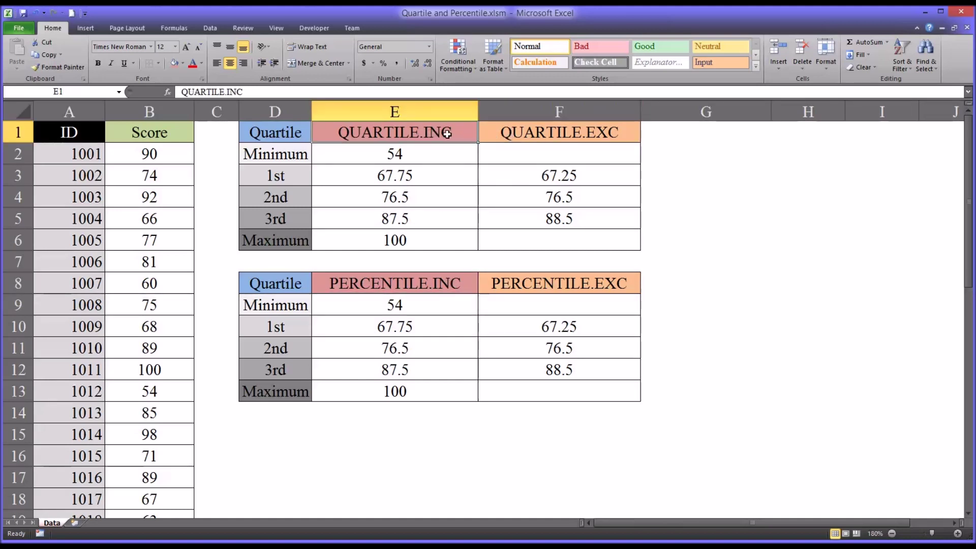
pyautogui.click(418, 287)
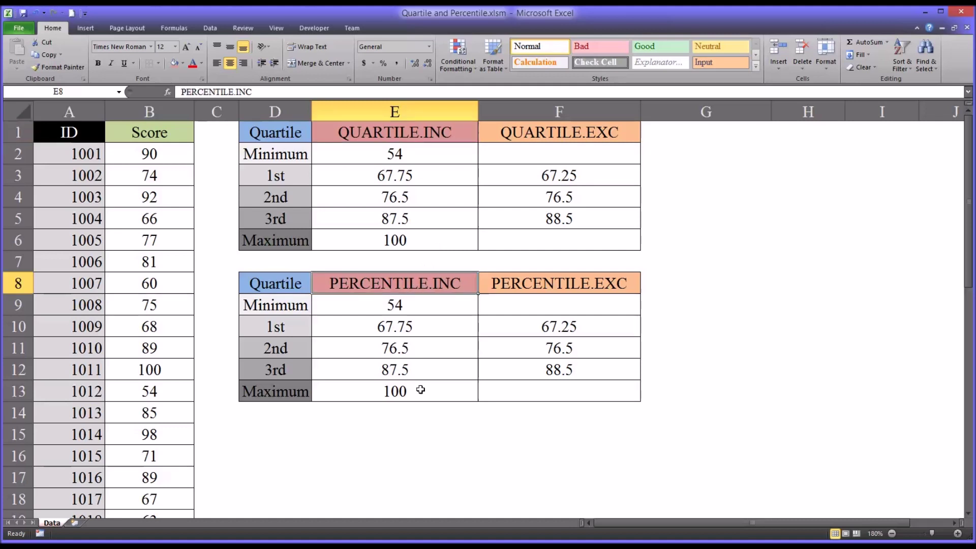